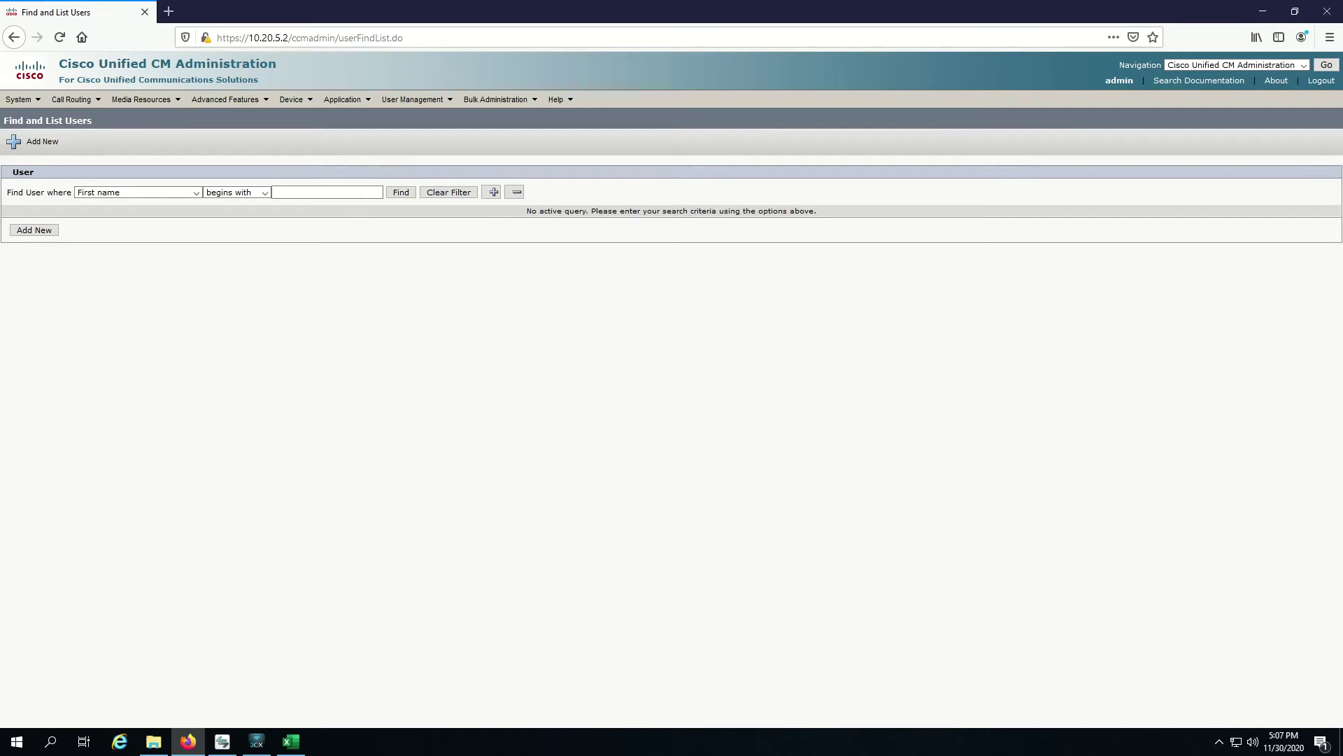
Step: Open User Management > End User to start a new end user record
mouse_move(413, 99)
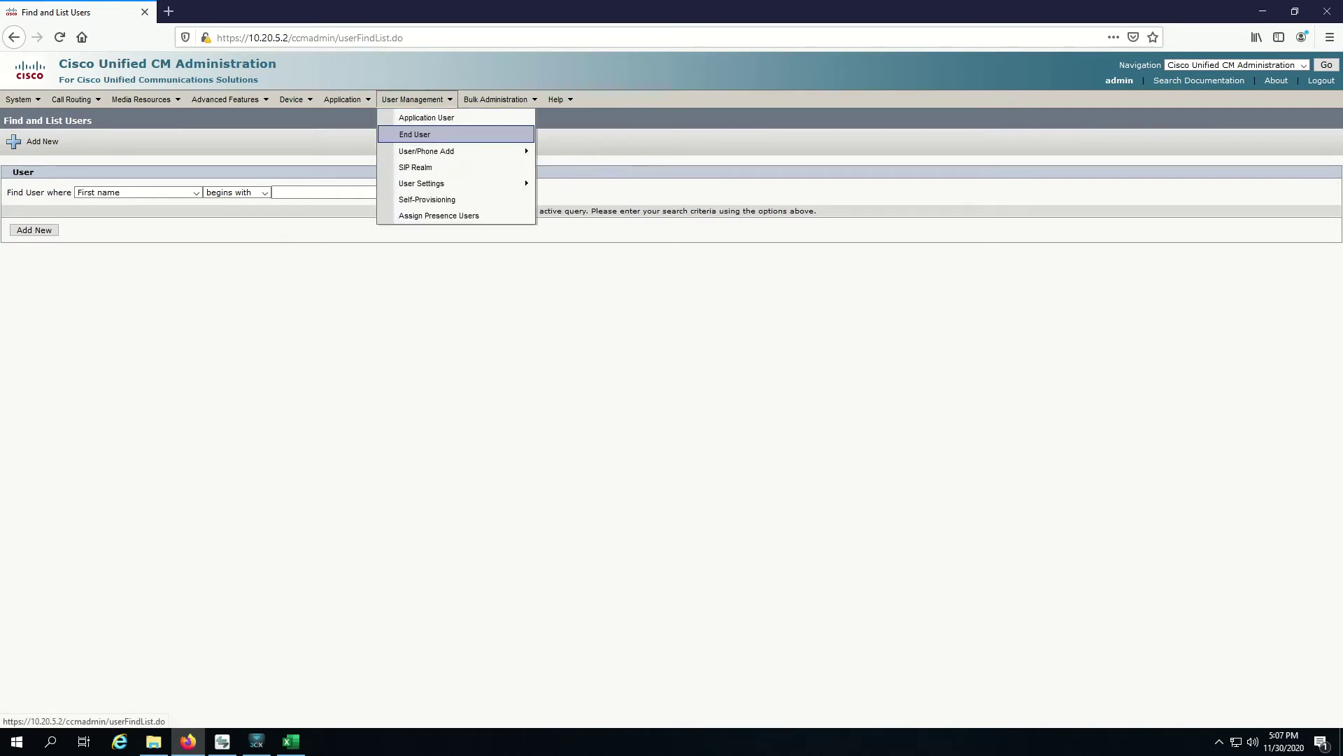
left_click(415, 135)
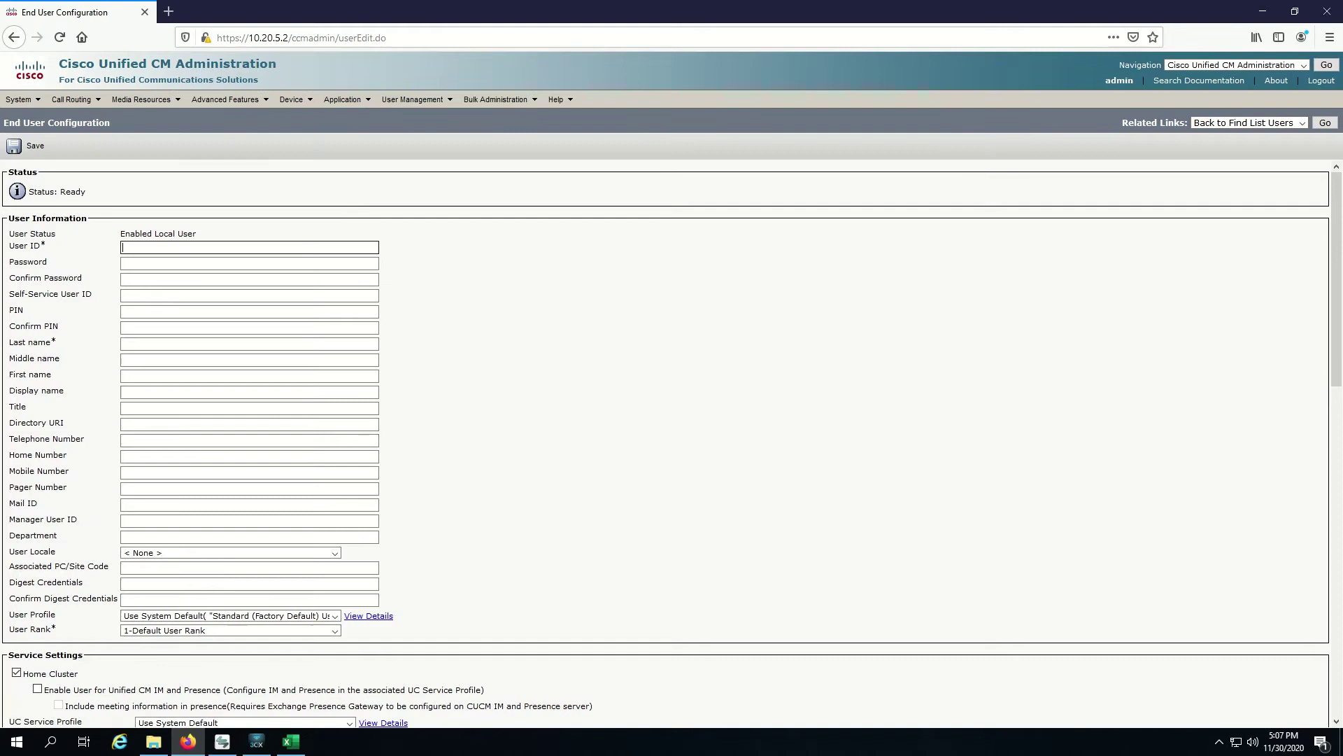
Step: Enter user ID sipuser and last name realtechtalk
type("sipuser")
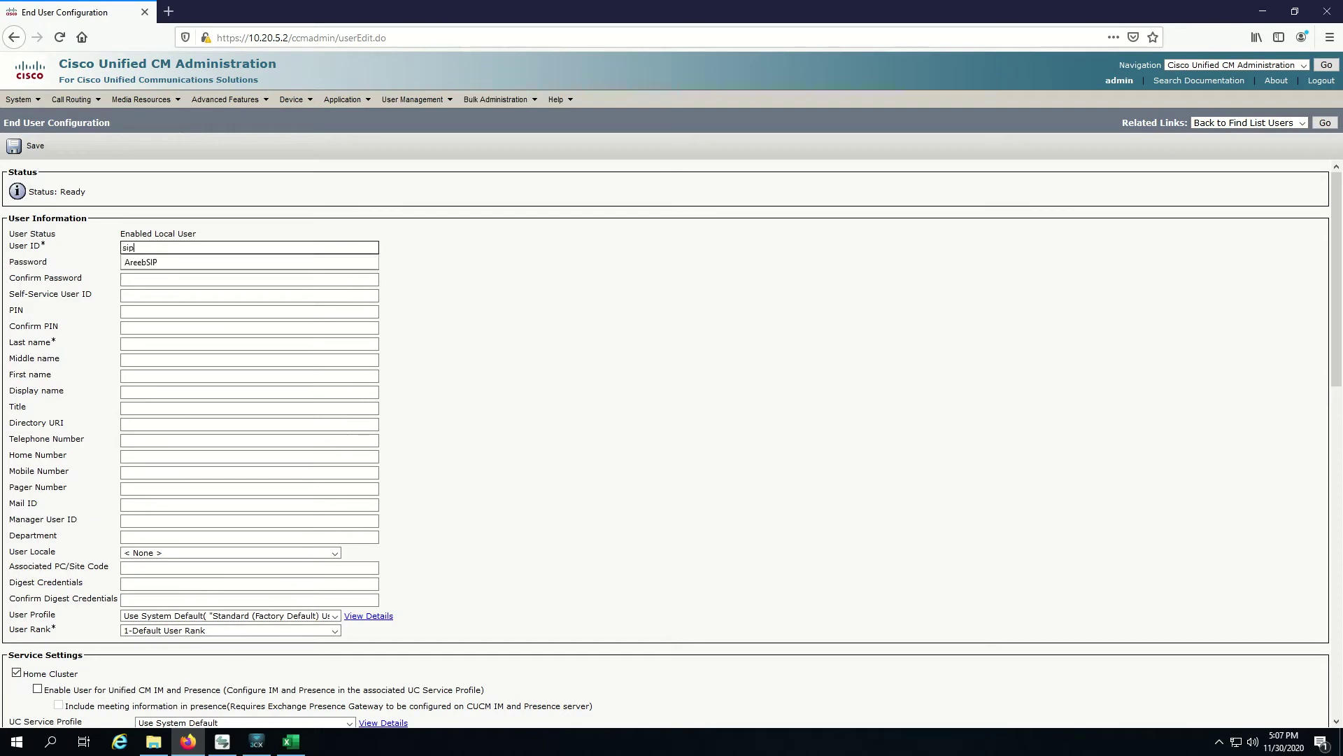
key("Tab")
key("Tab")
key("Tab")
key("Tab")
key("Tab")
key("Tab")
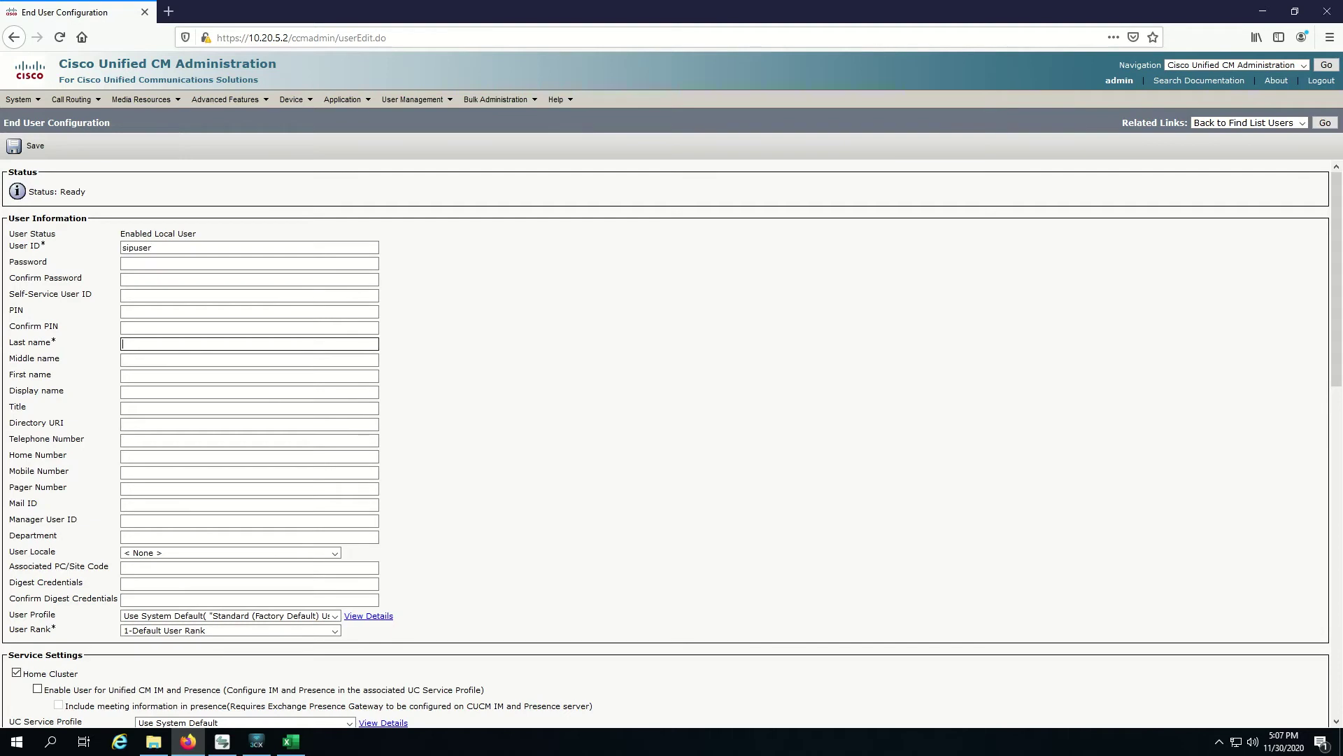
type("realtechtalk")
Step: Enter the same digest password in Digest Credentials and Confirm Digest Credentials
left_click(249, 583)
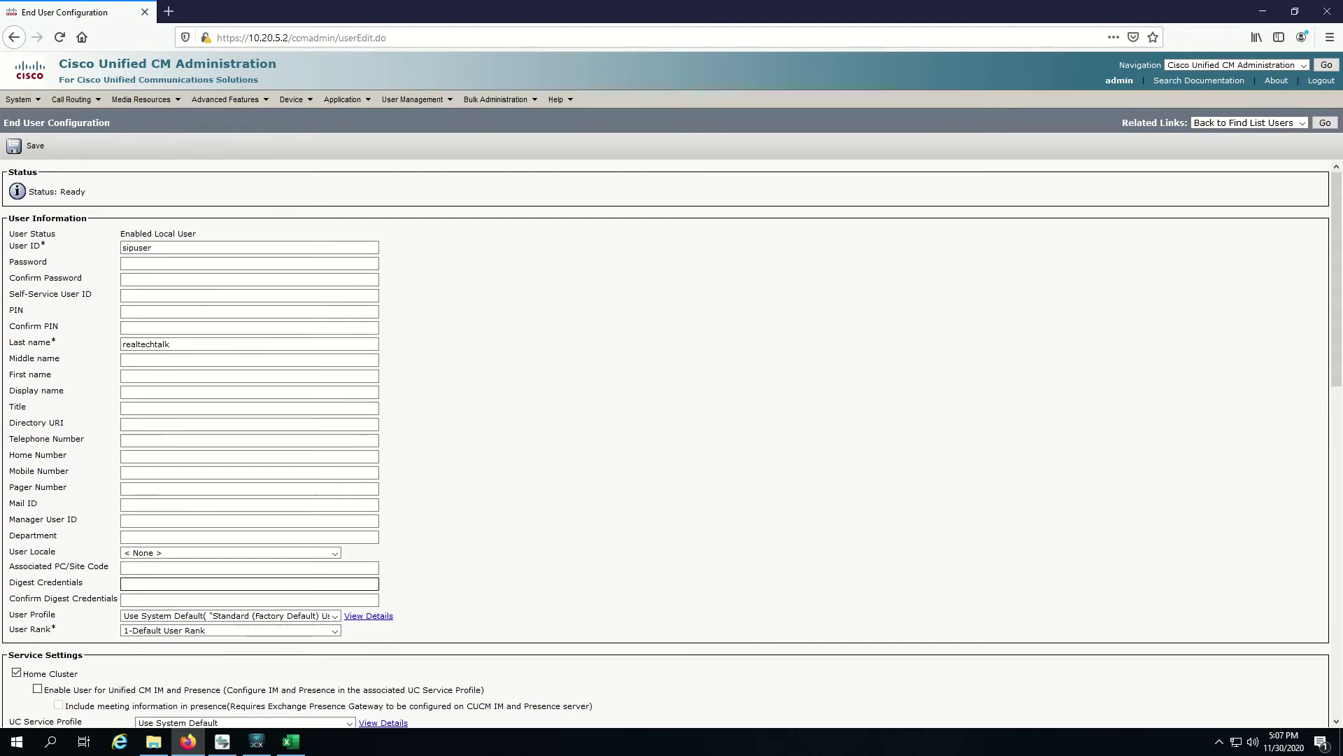
left_click(249, 520)
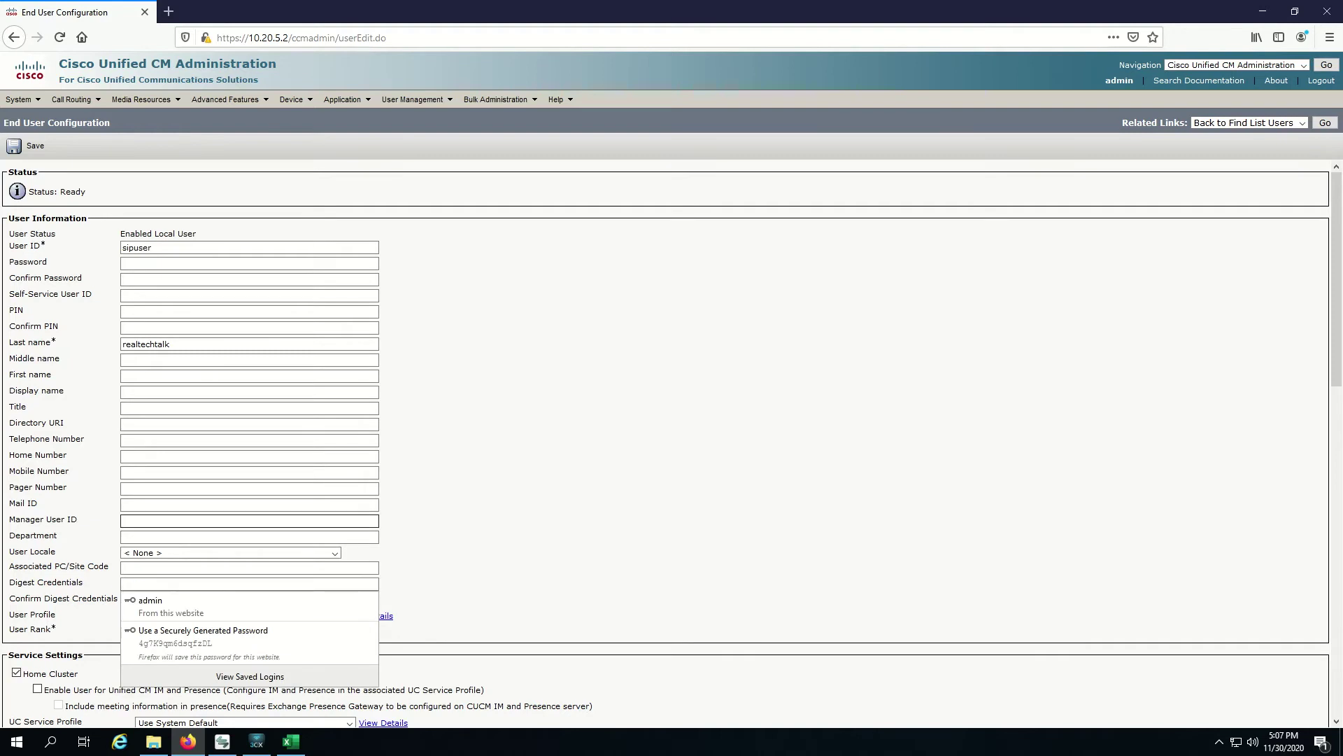
type("password")
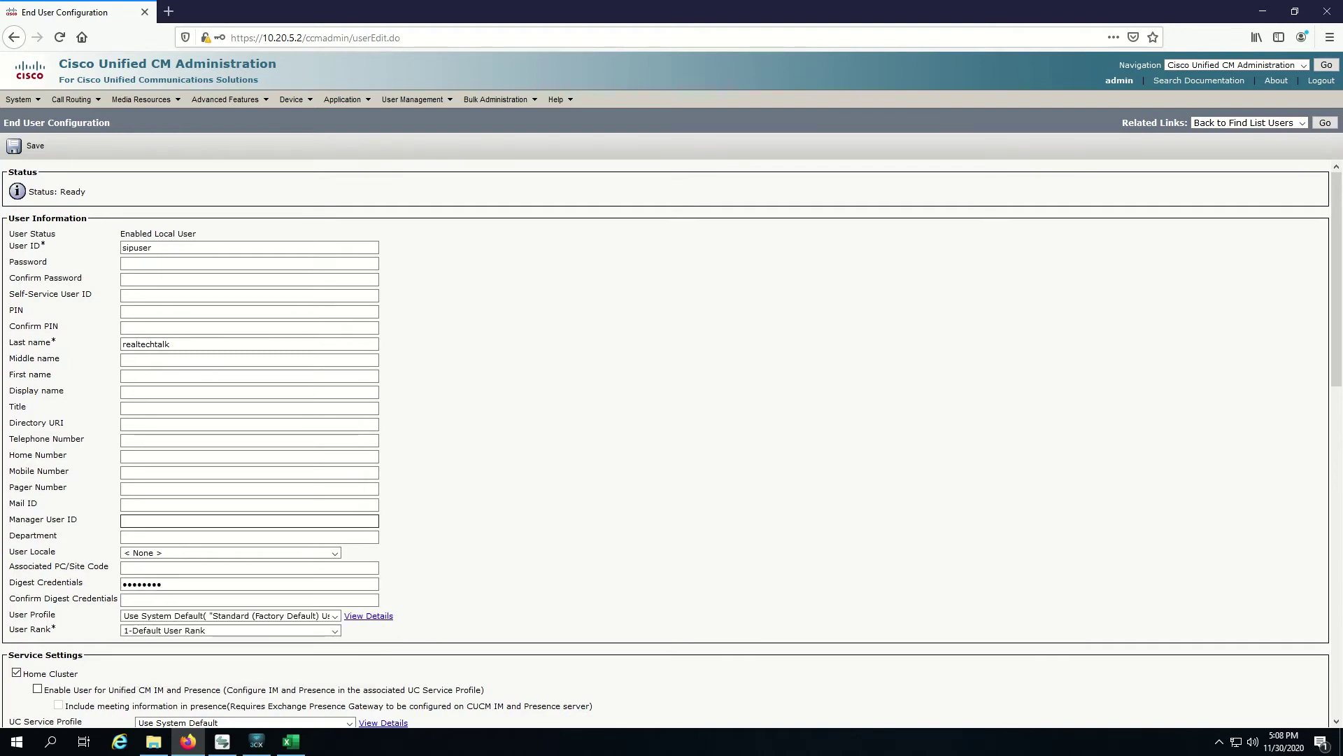
key("Tab")
type("password")
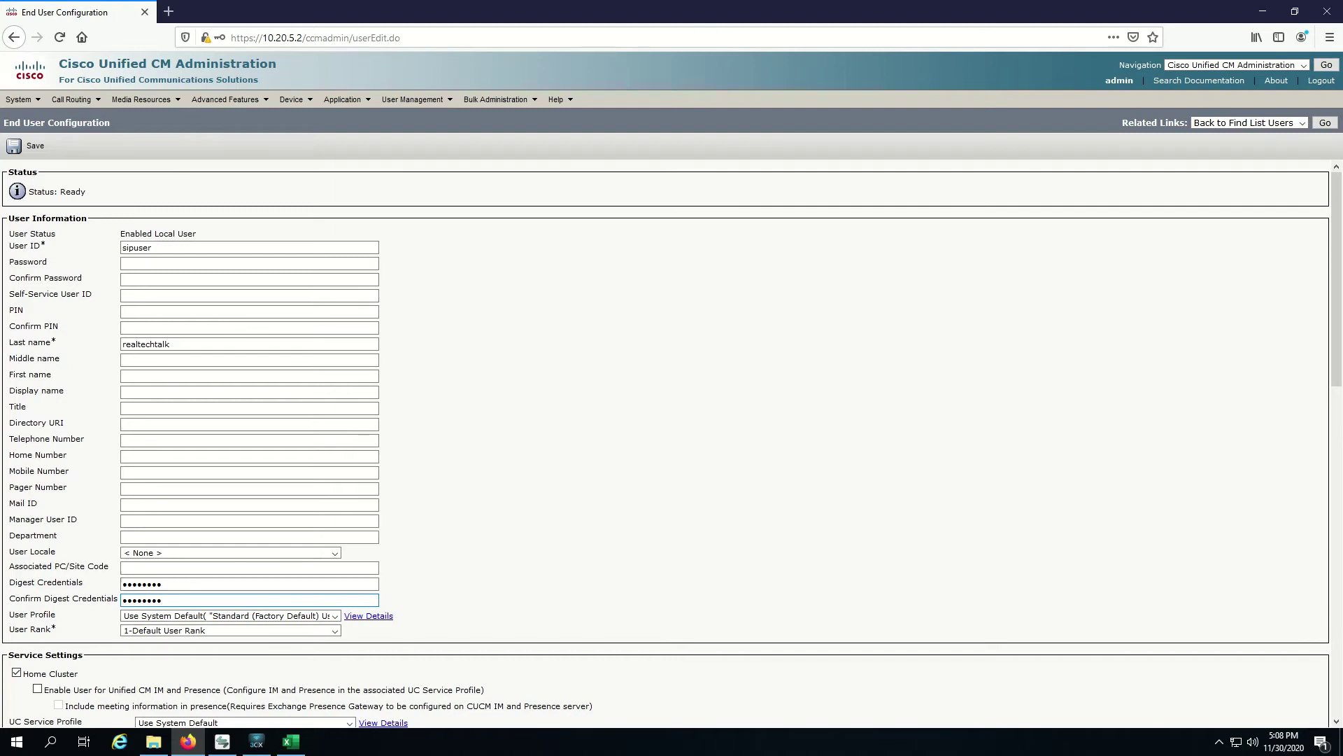
left_click_drag(9, 582, 118, 599)
double_click(143, 599)
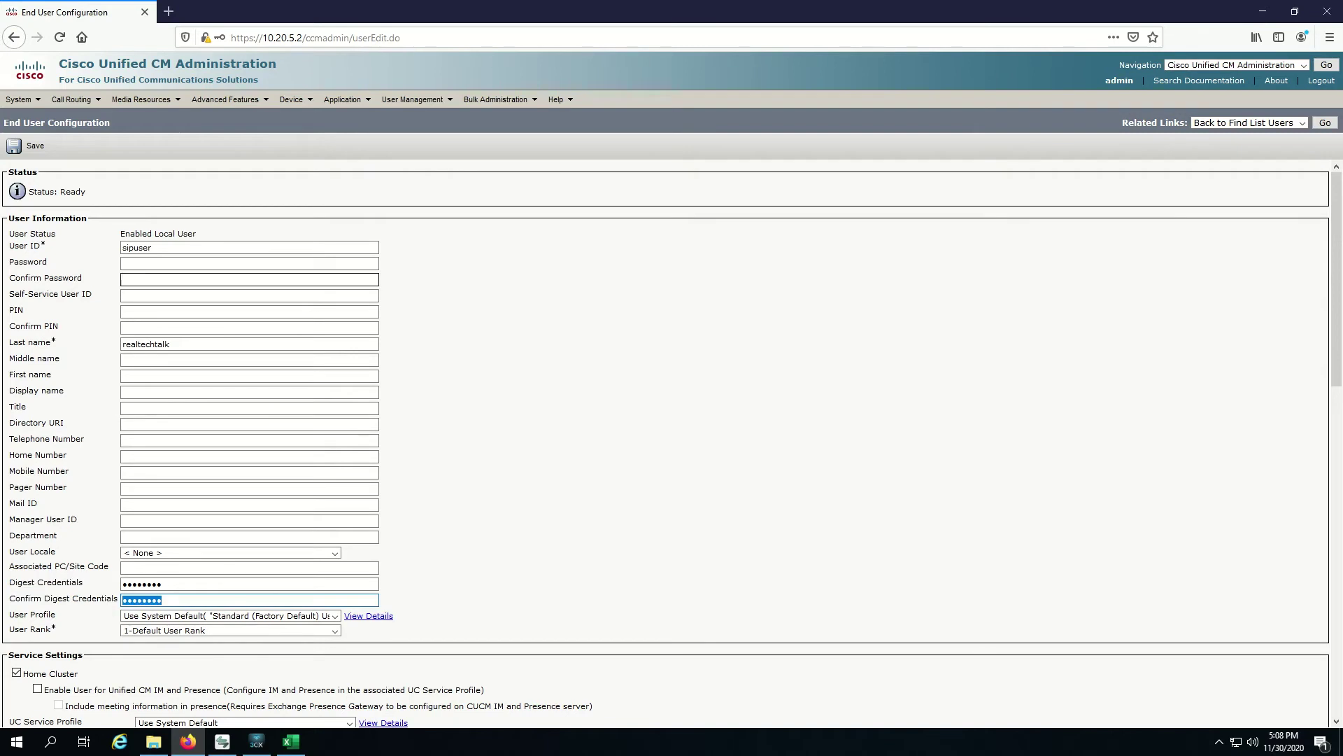
Step: Save end user sipuser, then go to Device > Phone
left_click(25, 146)
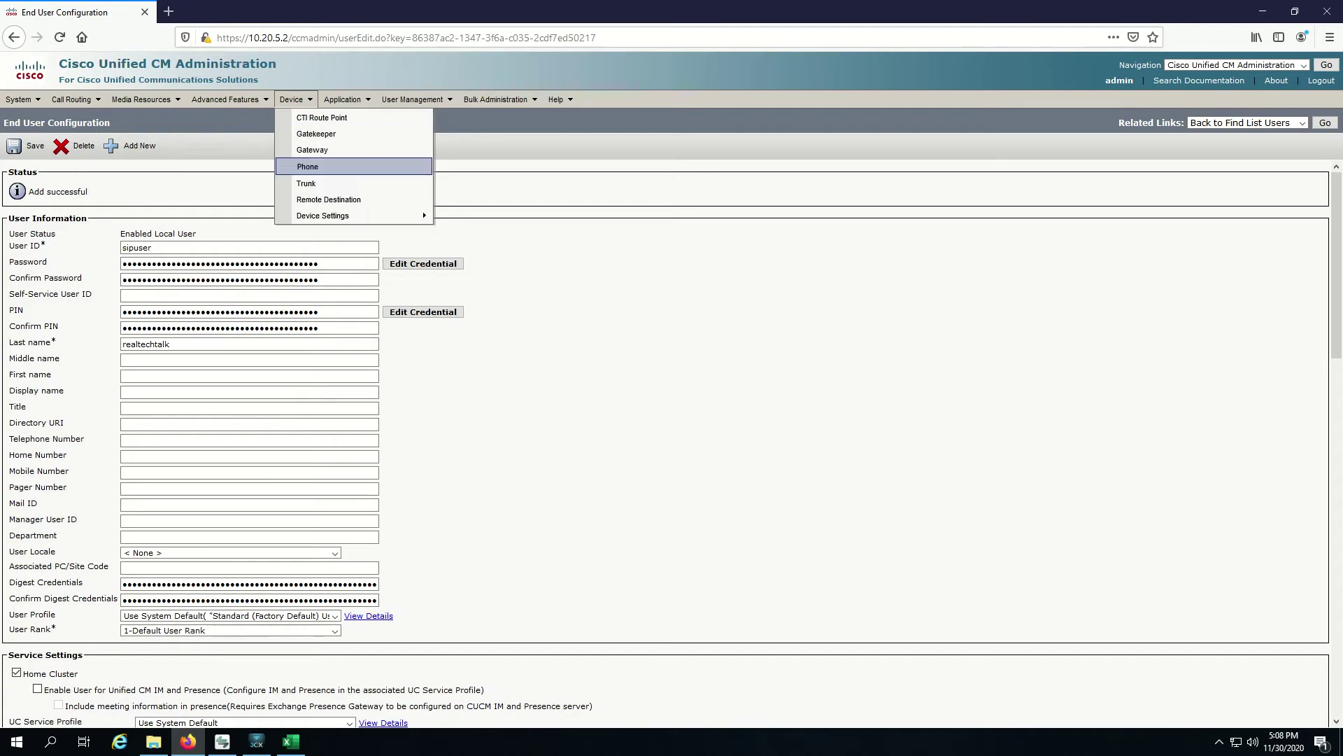
left_click(308, 167)
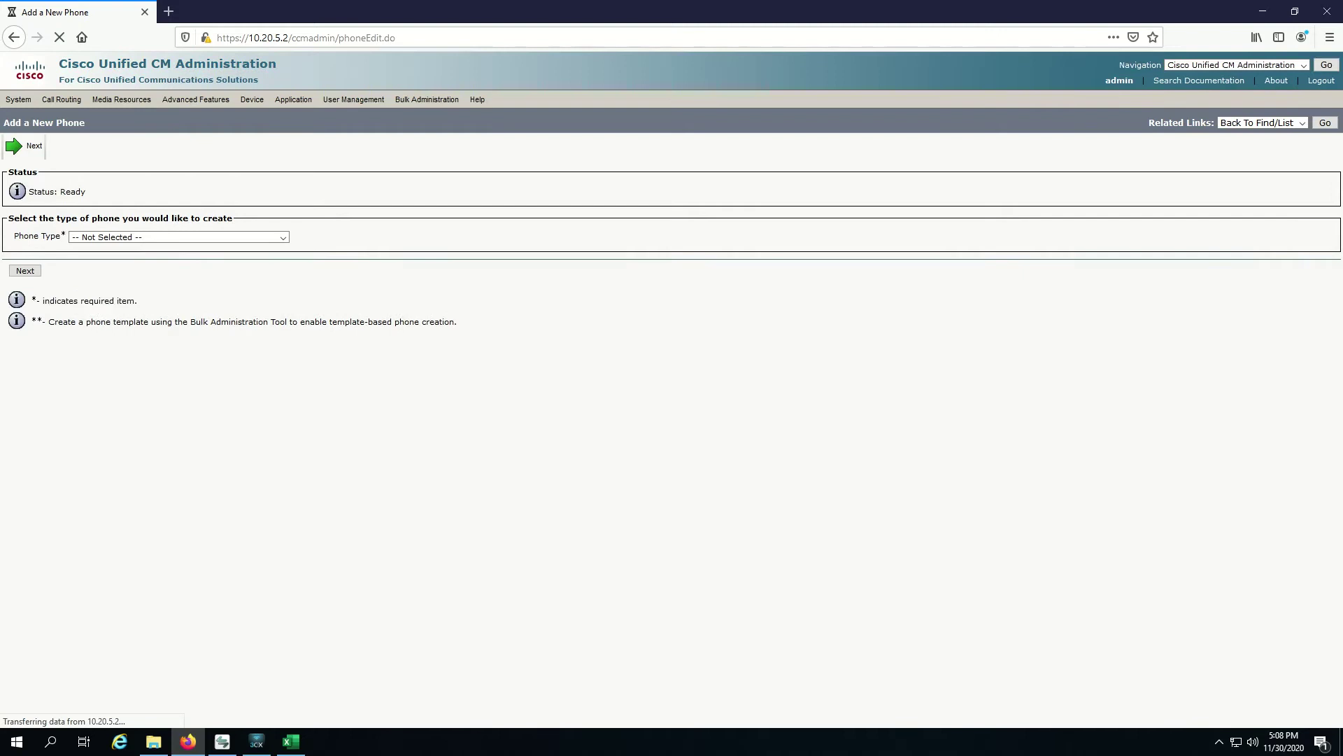
Step: Choose Third-party SIP Device (Basic) from the Phone Type list
left_click(178, 238)
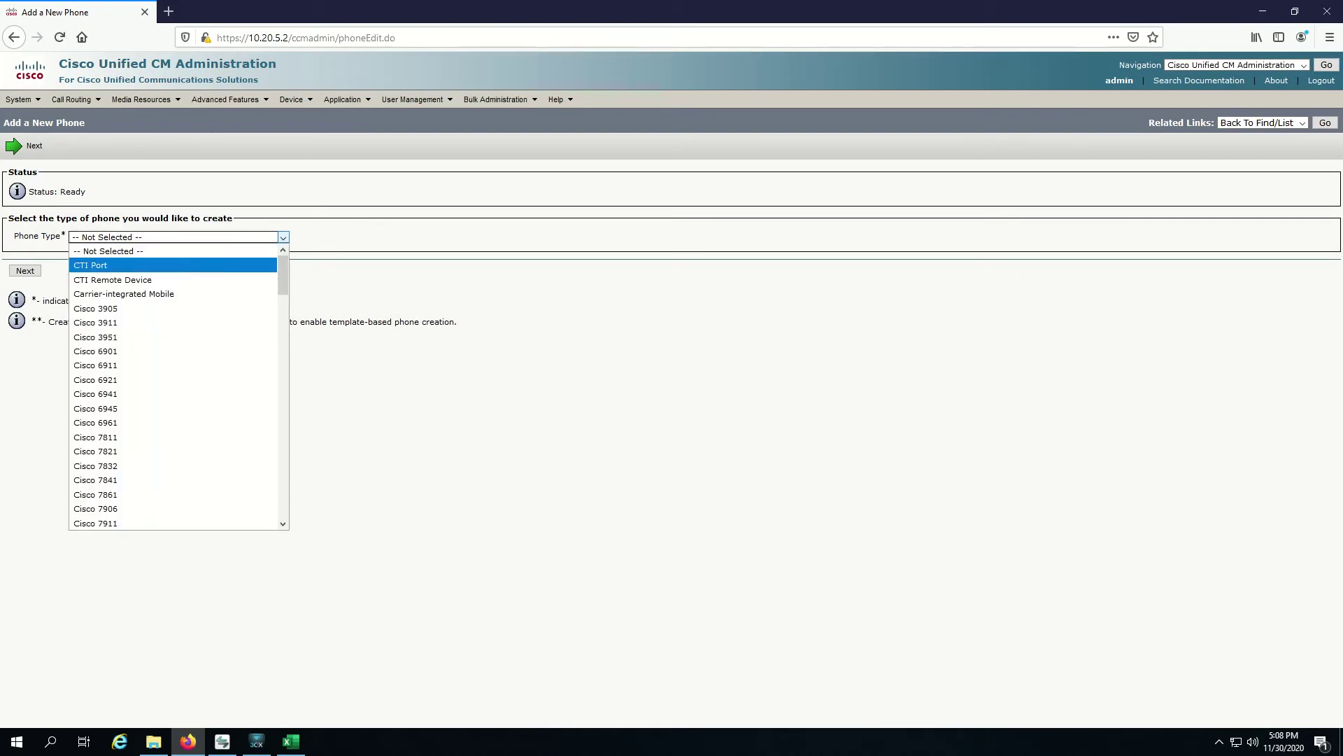
scroll(175, 385, "down", 13)
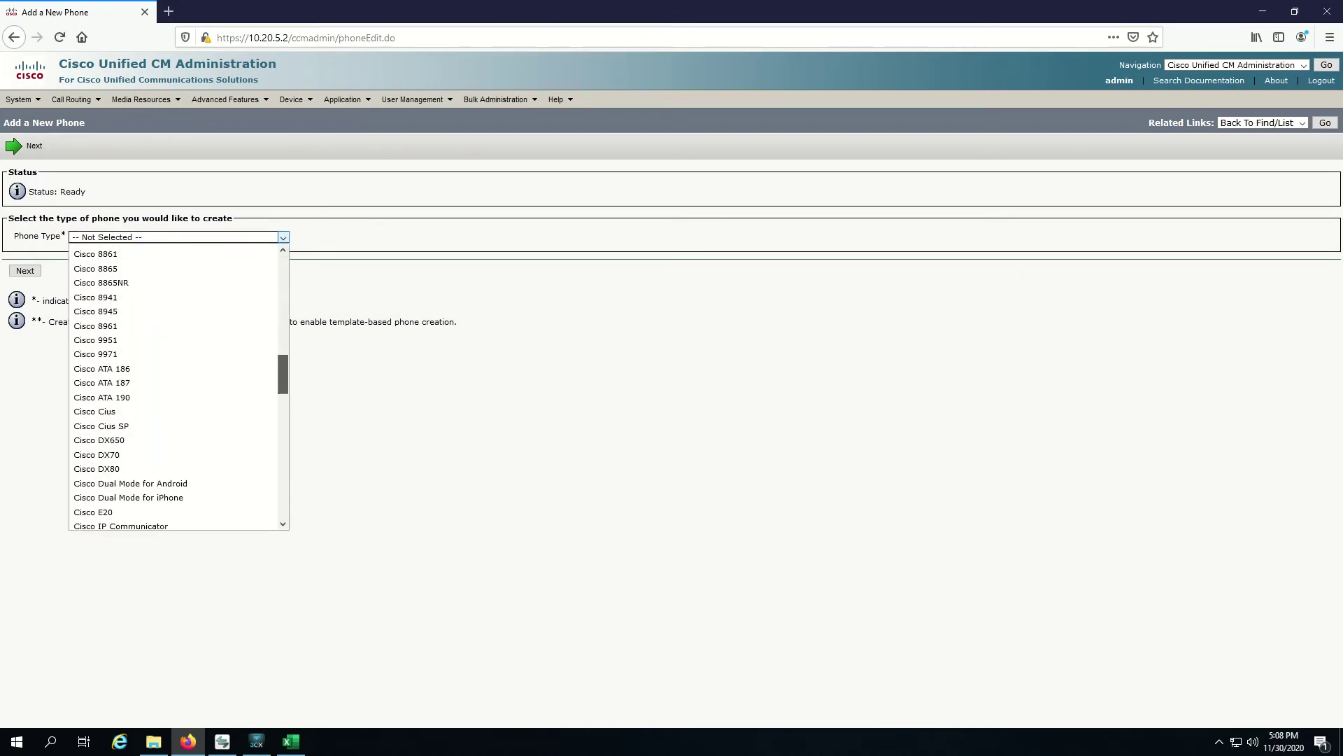
scroll(178, 389, "down", 1)
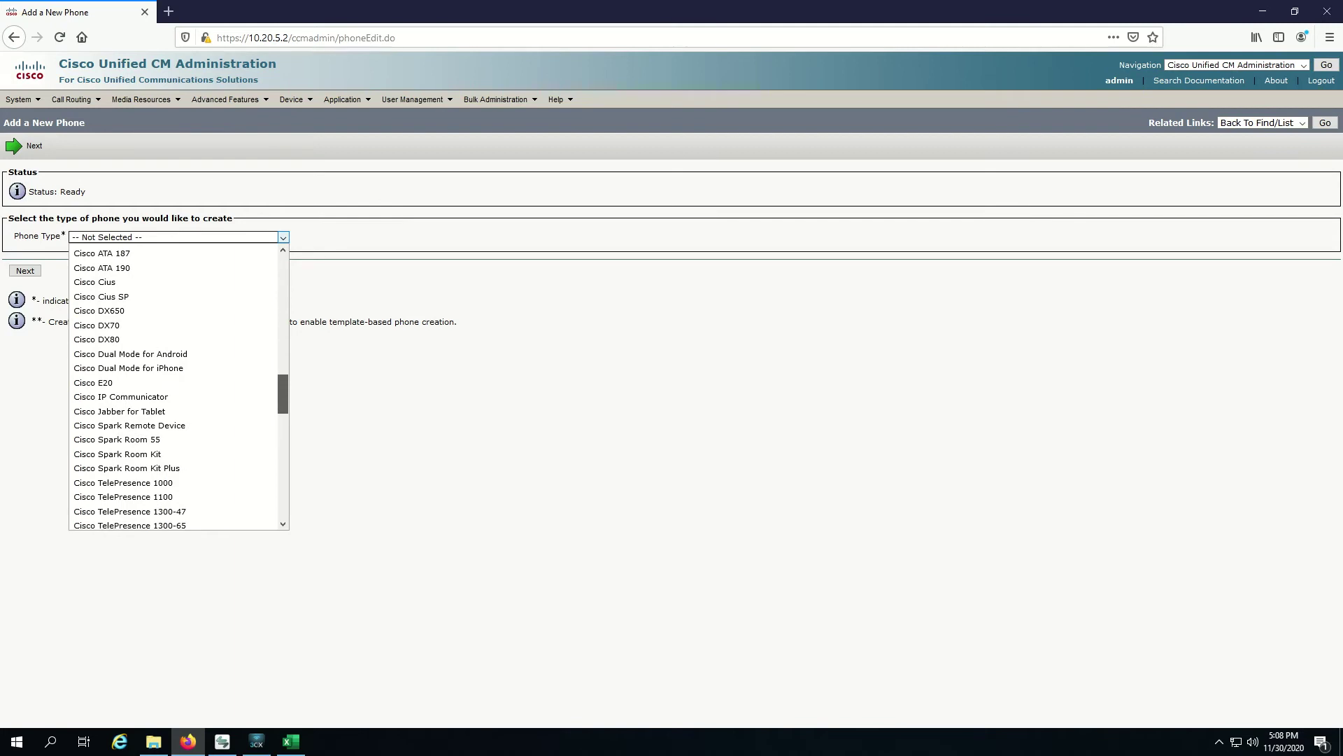
scroll(179, 388, "down", 15)
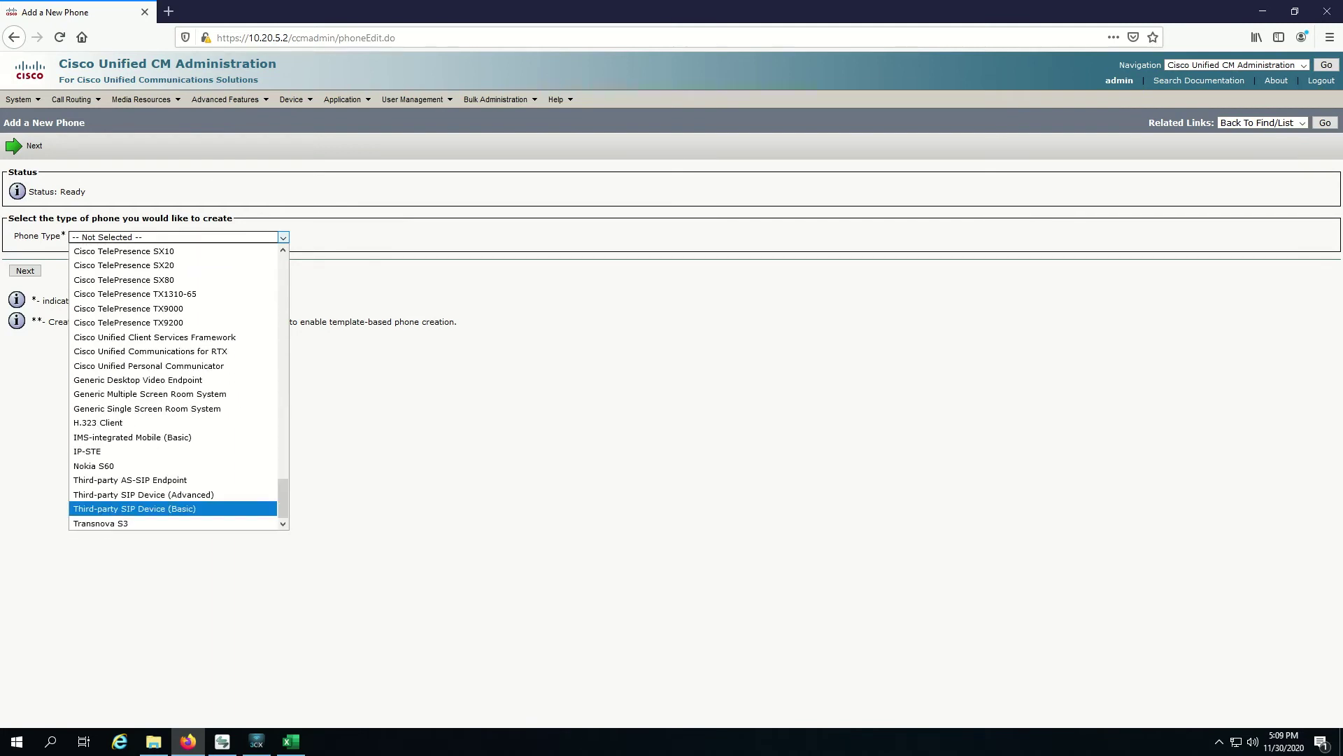
left_click(134, 508)
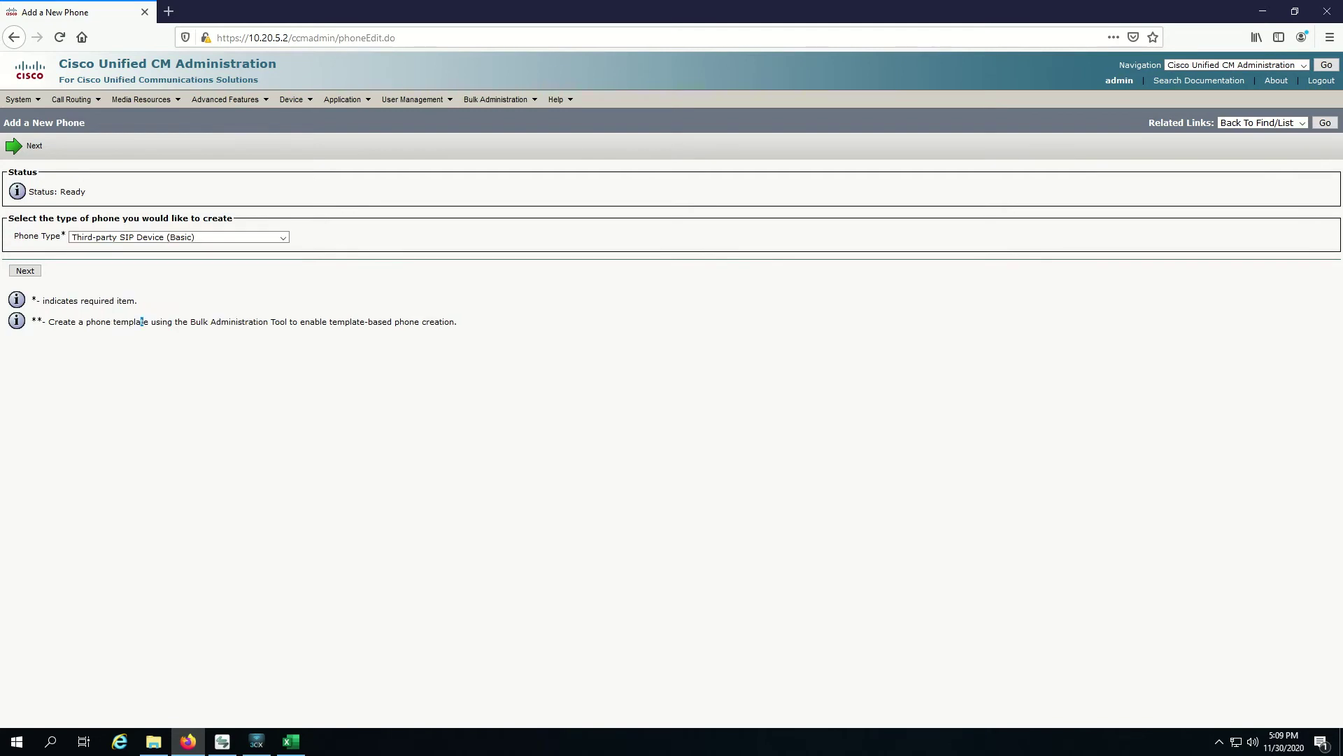
Step: Continue to the phone form and set MAC address AAABBBCCCDDD
left_click(14, 145)
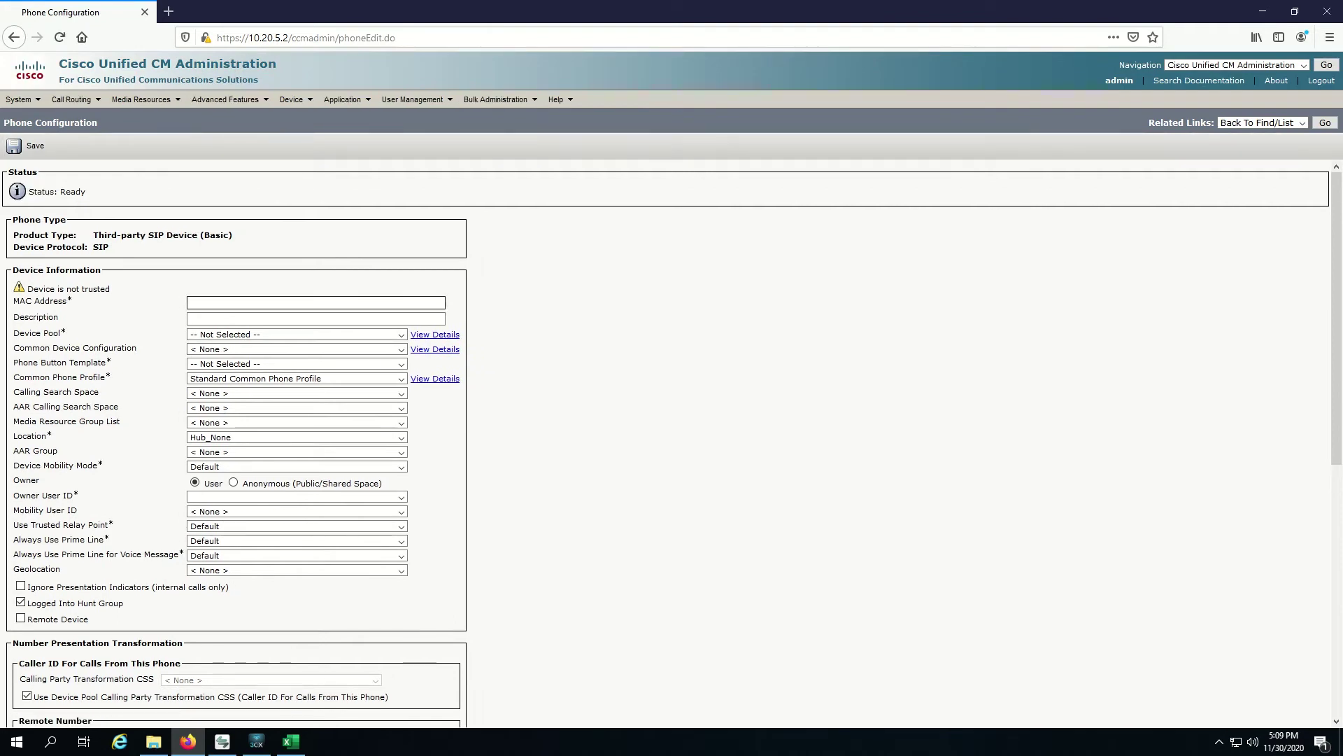
left_click(315, 318)
type("AAABBBCCCDDD")
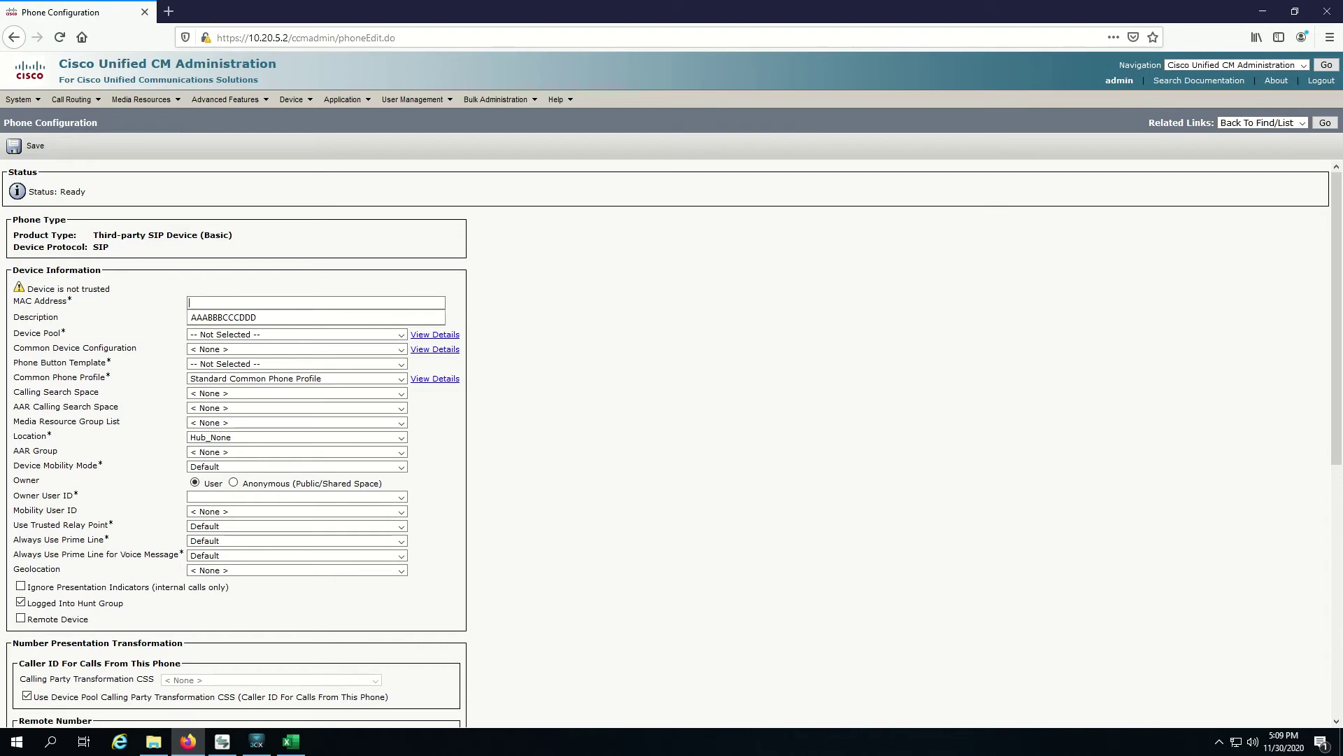
key("Down")
key("Return")
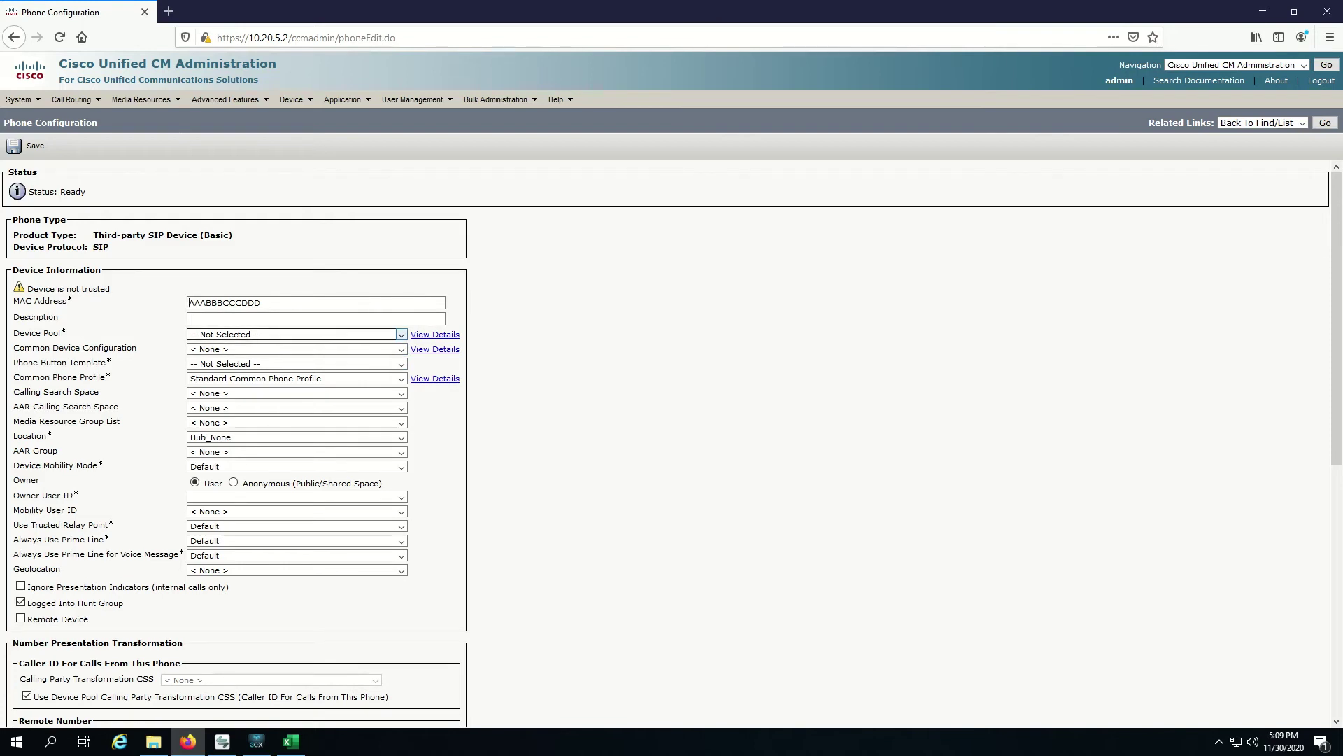
Step: Set Device Pool to Default and Owner User ID to sipuser
left_click(294, 334)
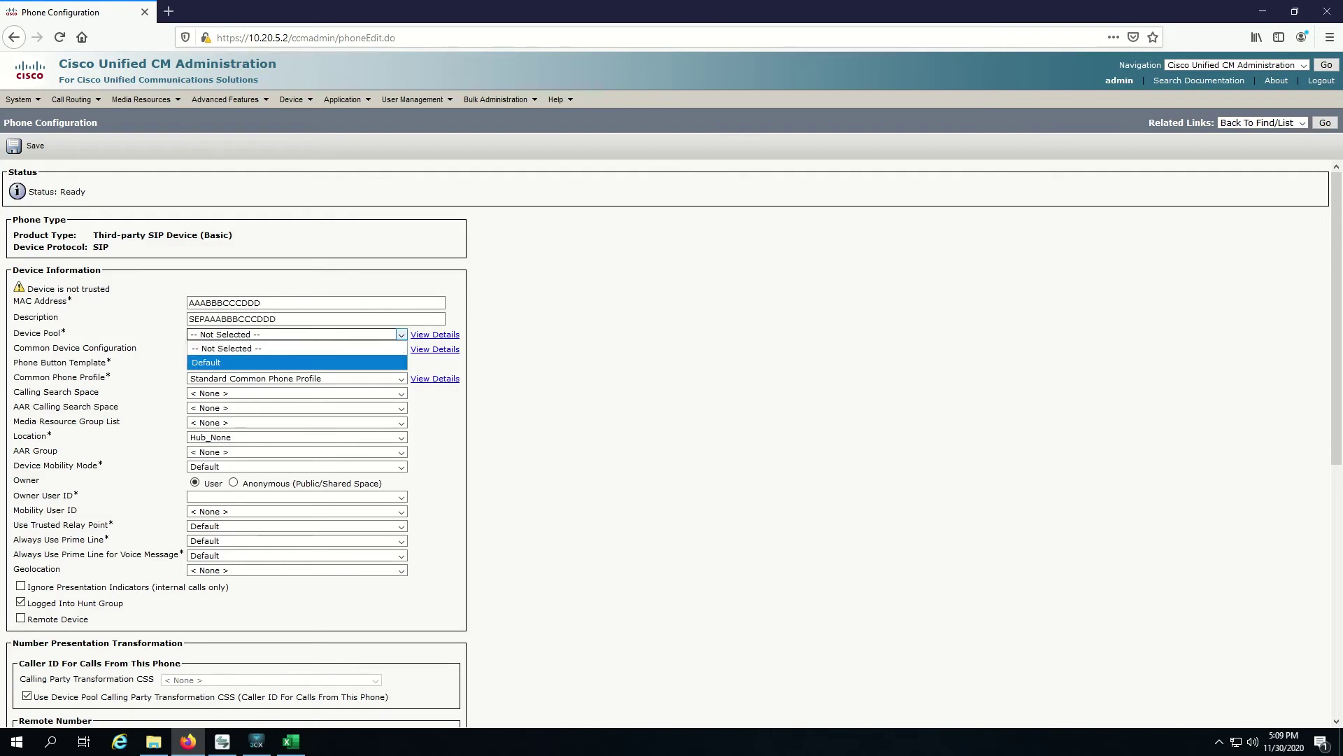
left_click(297, 362)
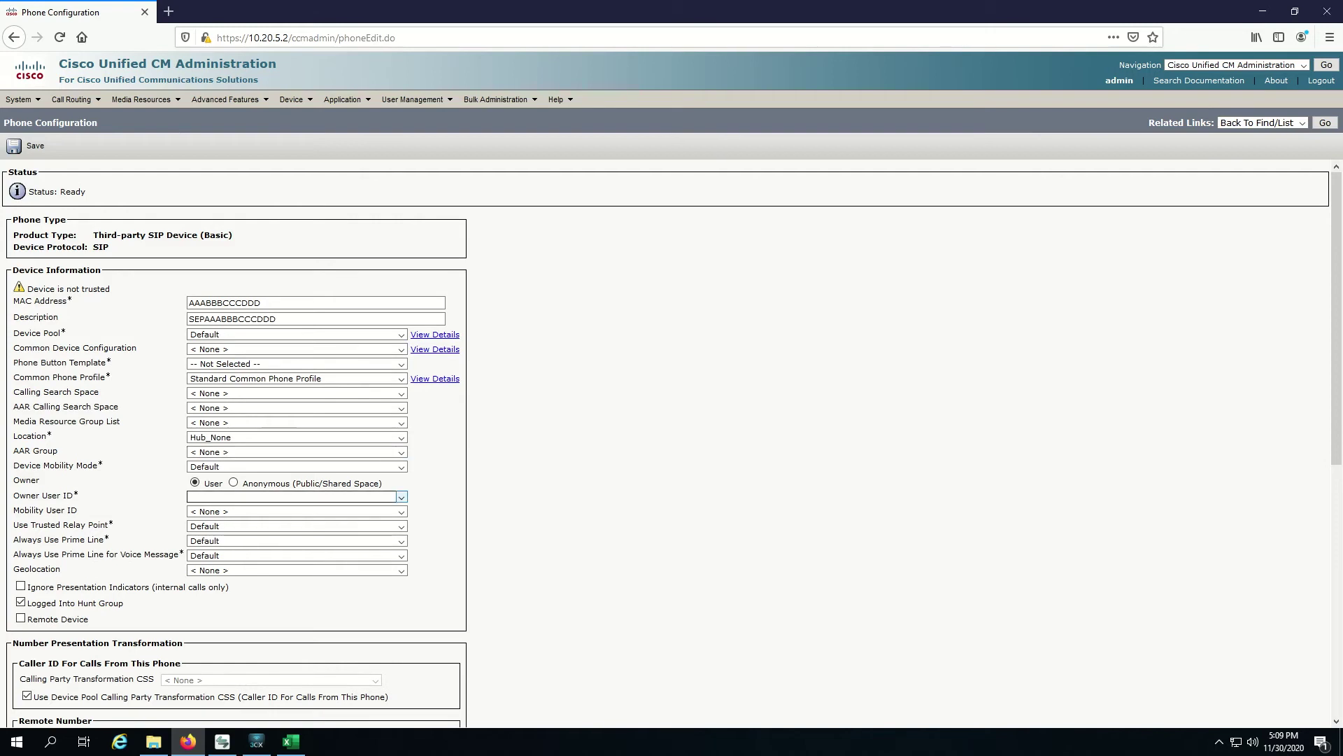
left_click(401, 497)
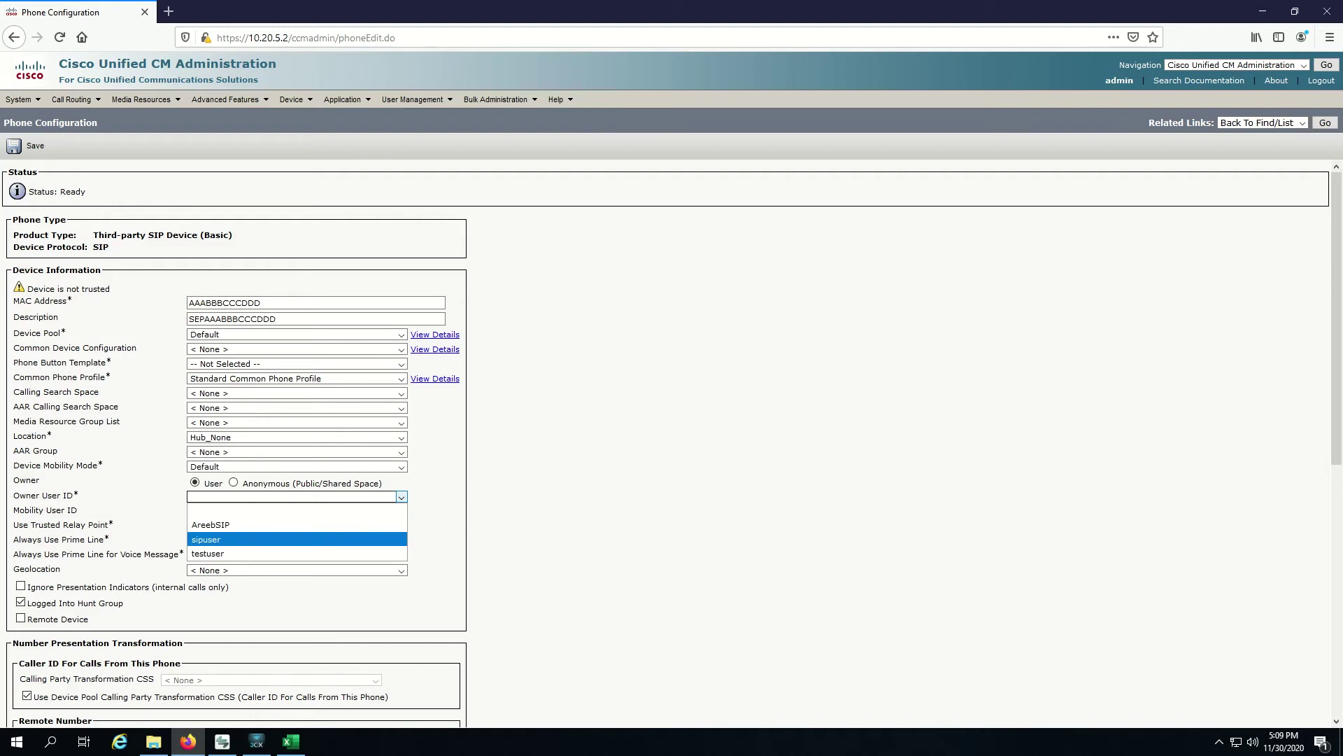
key("Return")
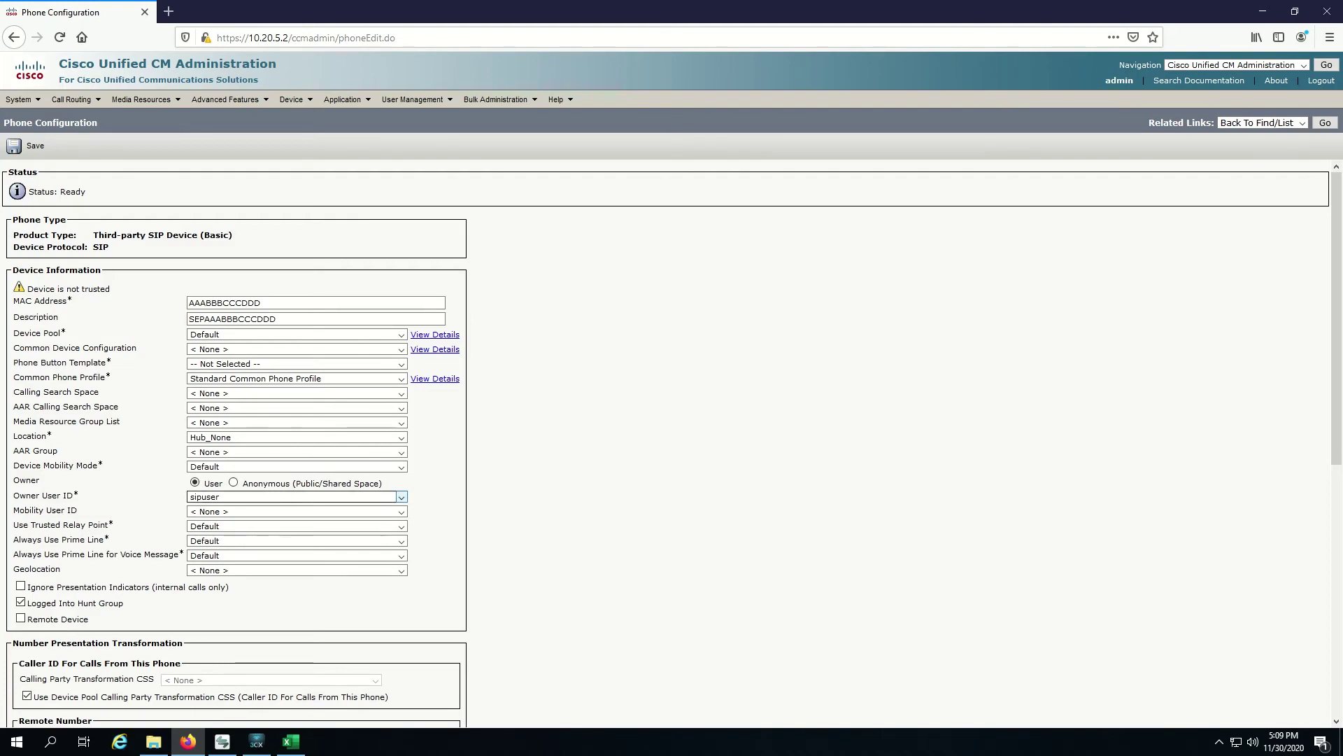
Step: Set the third-party SIP basic security profile and Standard SIP Profile for the phone
scroll(238, 441, "down", 5)
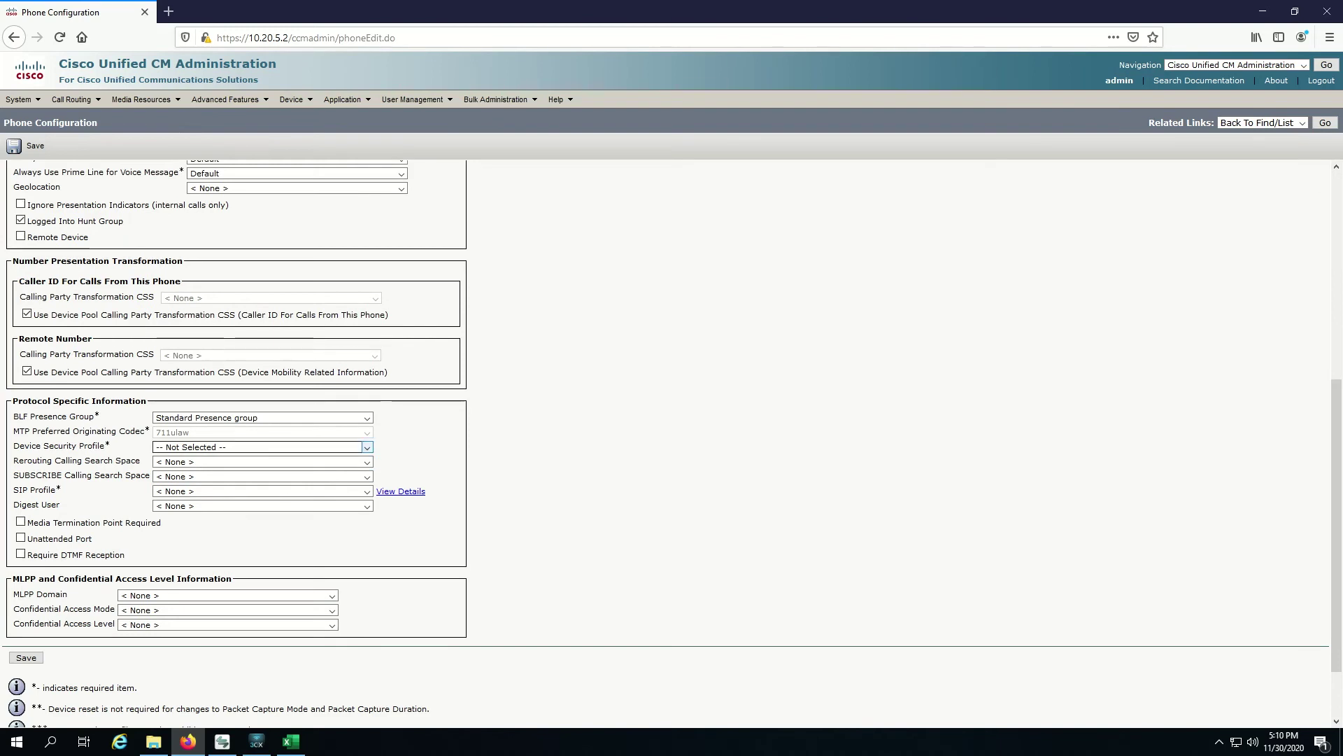
key("alt+Down")
key("Down")
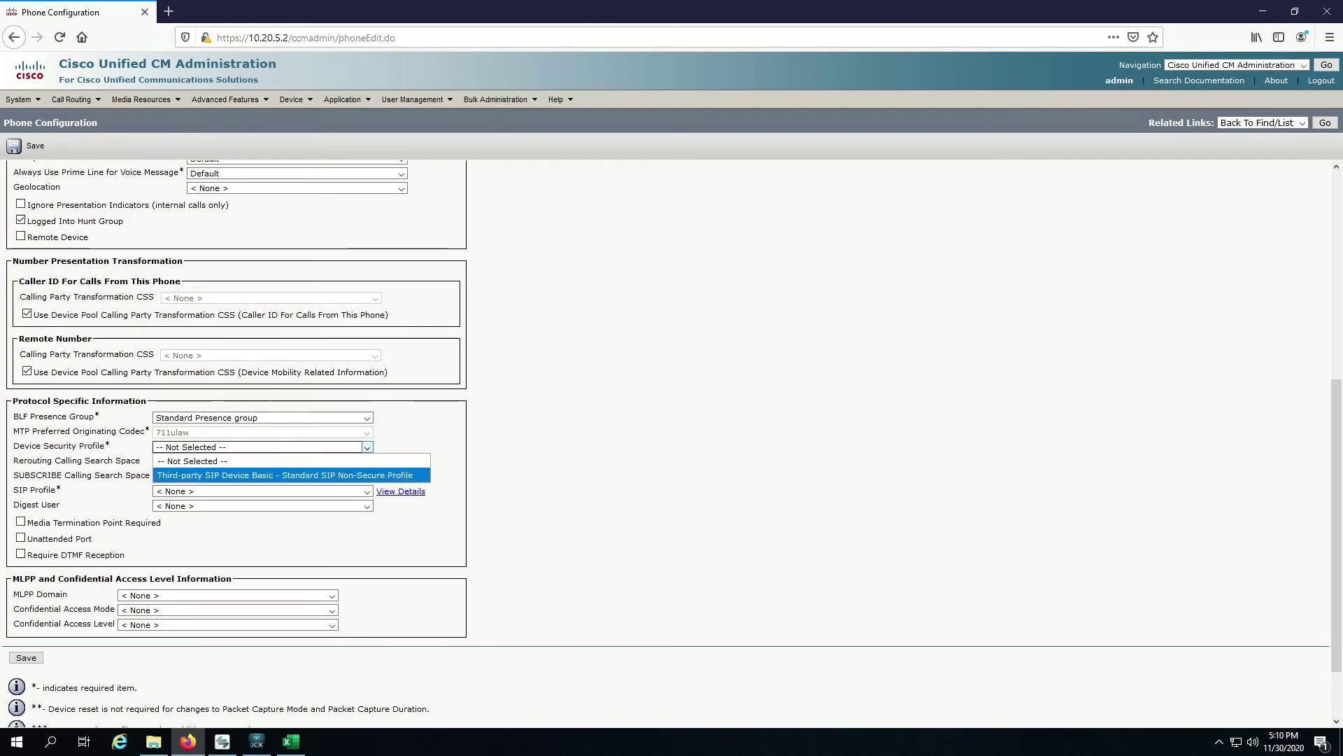
key("Return")
key("Tab")
key("Tab")
key("Tab")
key("alt+Down")
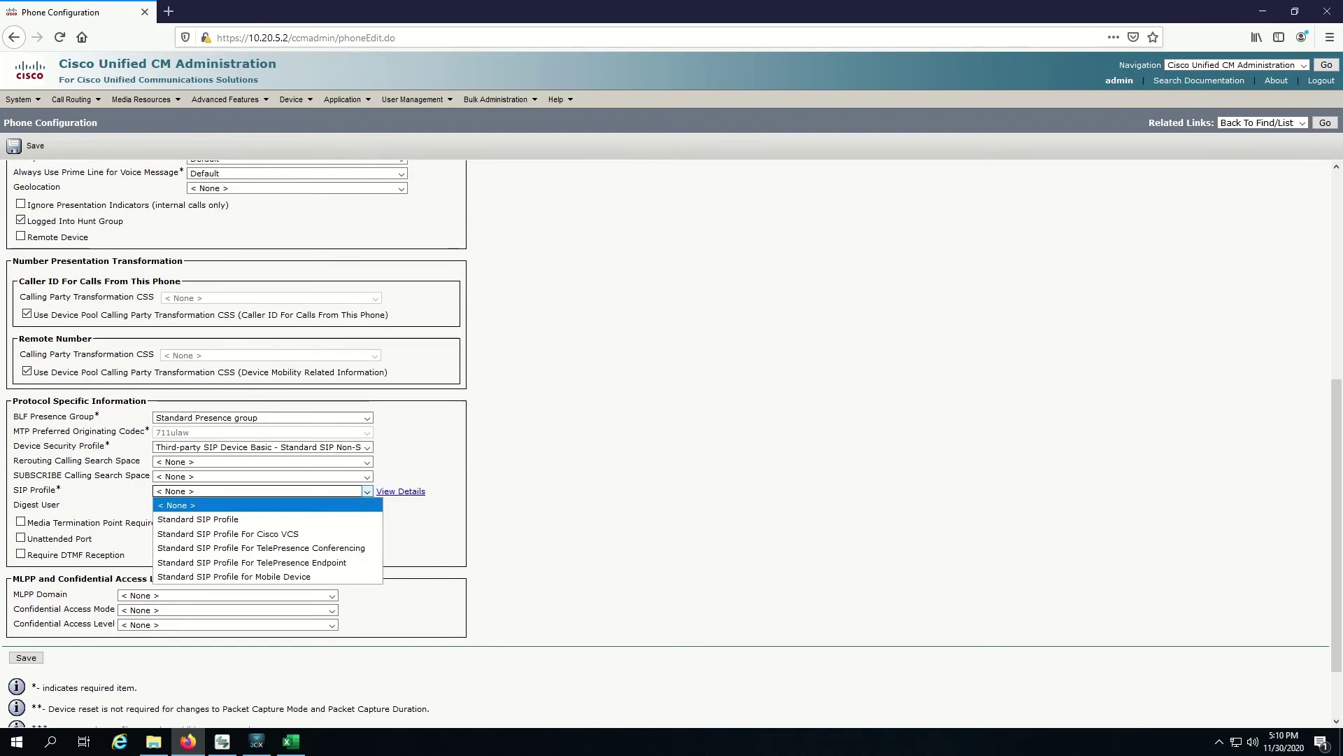
key("Down")
key("Return")
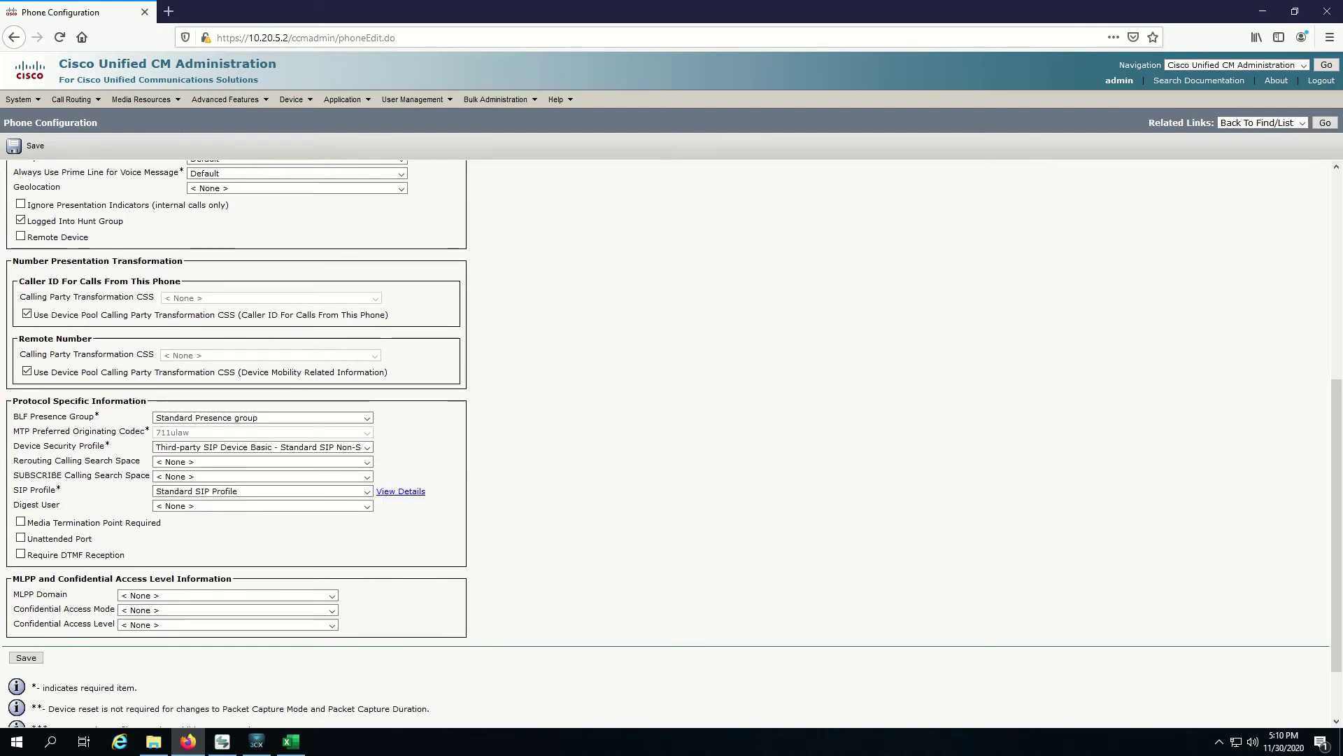
Step: Select sipuser as Digest User and attempt to save the phone
scroll(672, 419, "down", 2)
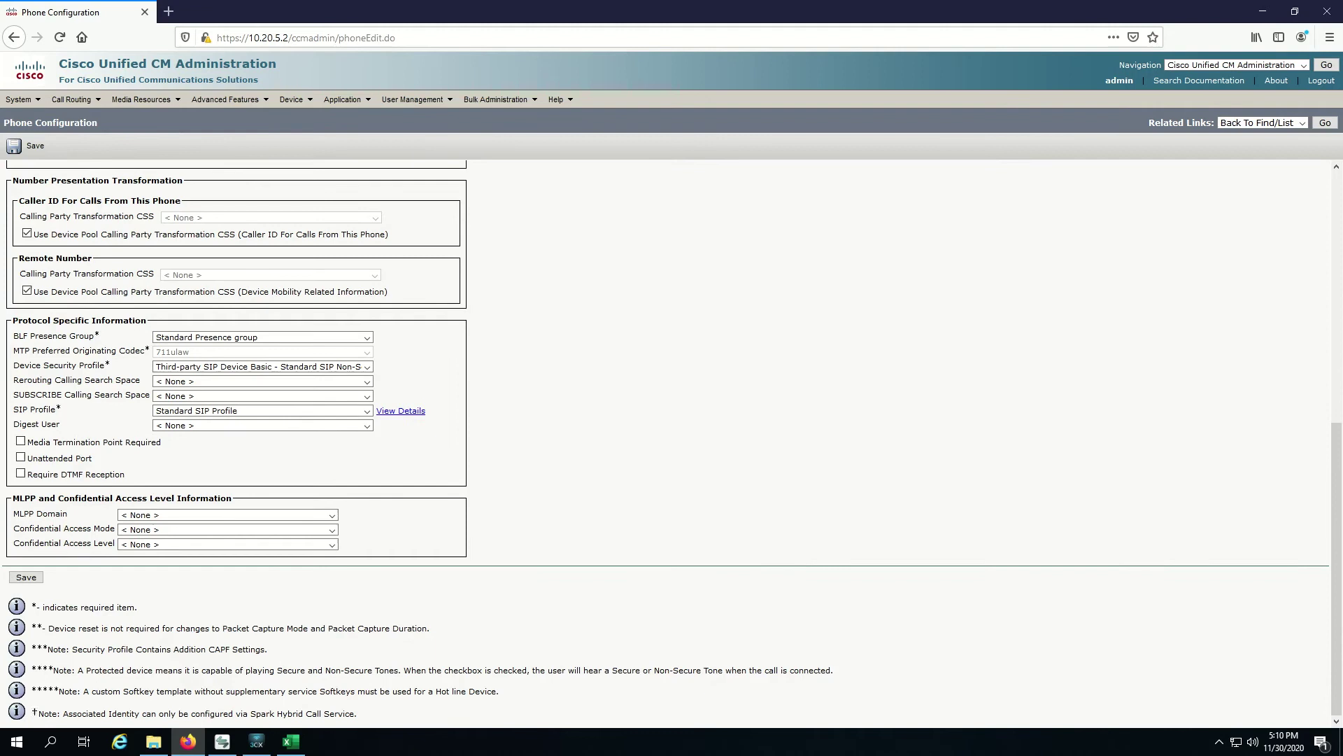
left_click(367, 425)
left_click(366, 425)
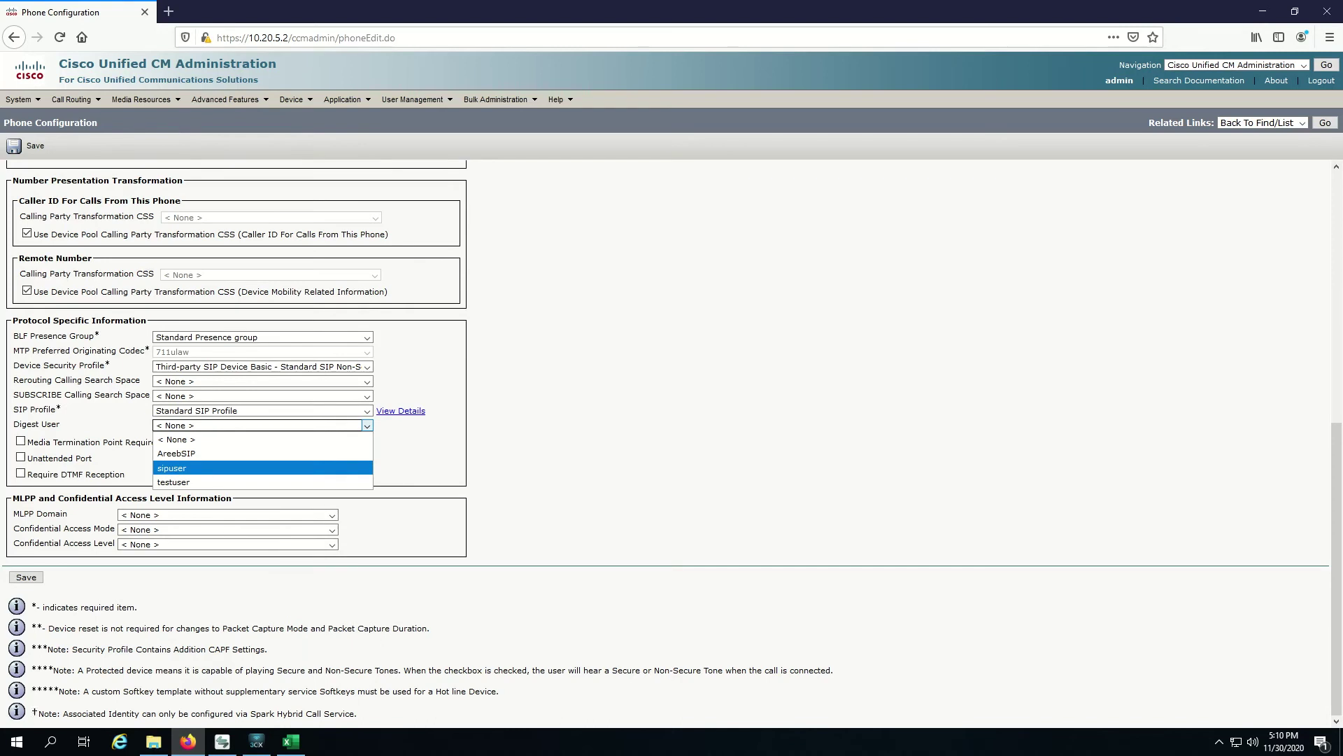
key("Return")
scroll(665, 444, "up", 3)
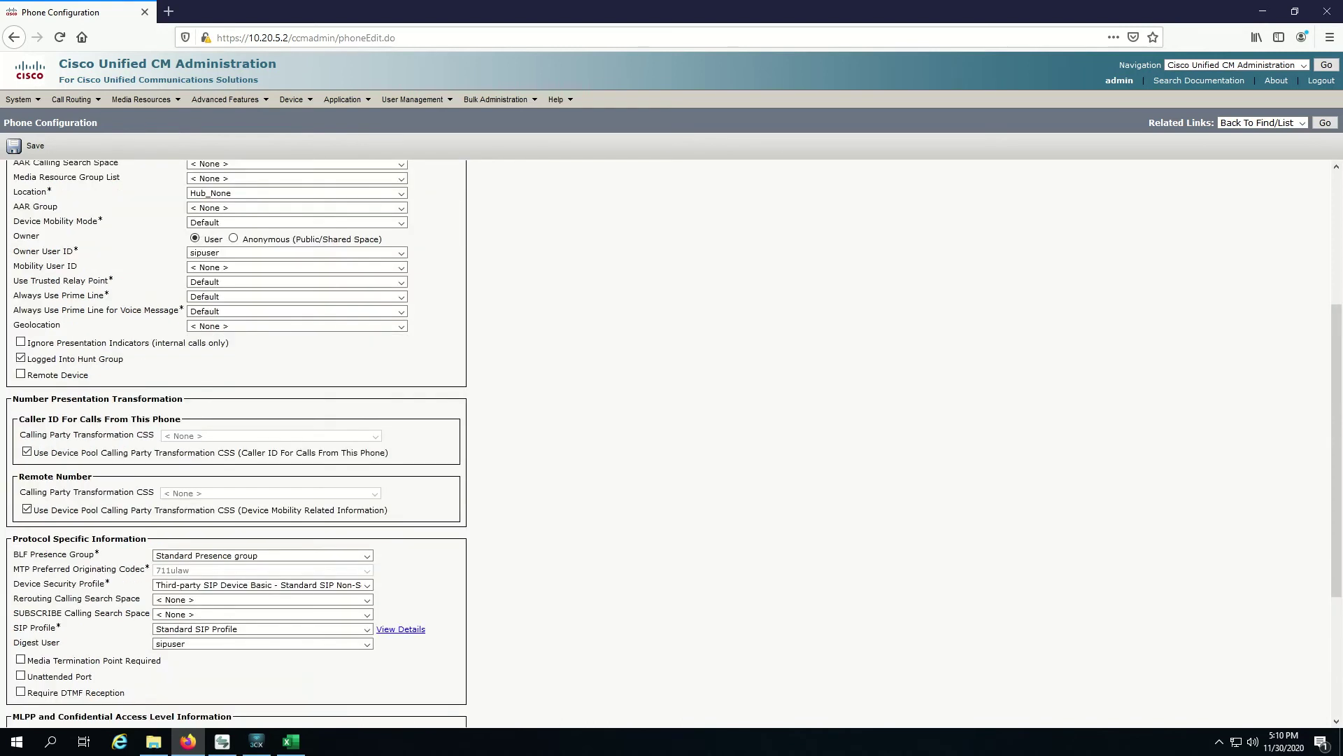
scroll(665, 444, "down", 3)
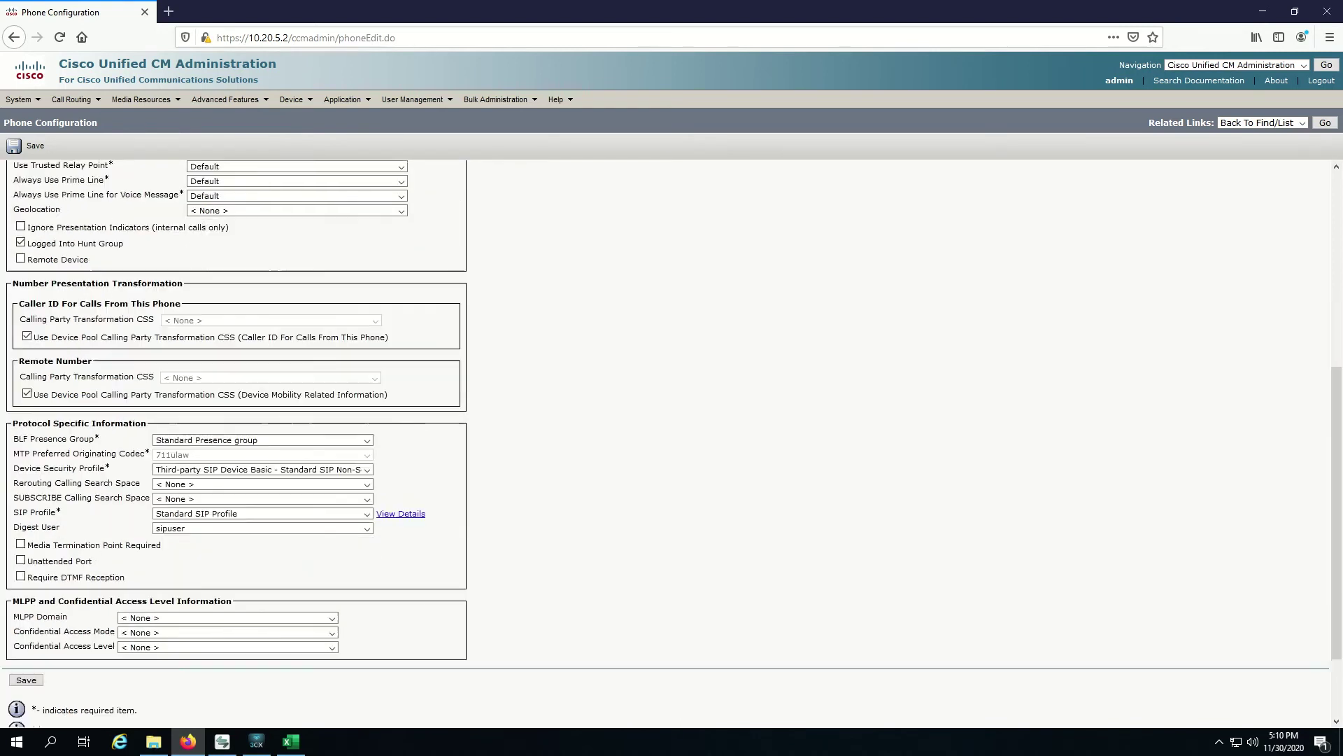
scroll(665, 443, "up", 3)
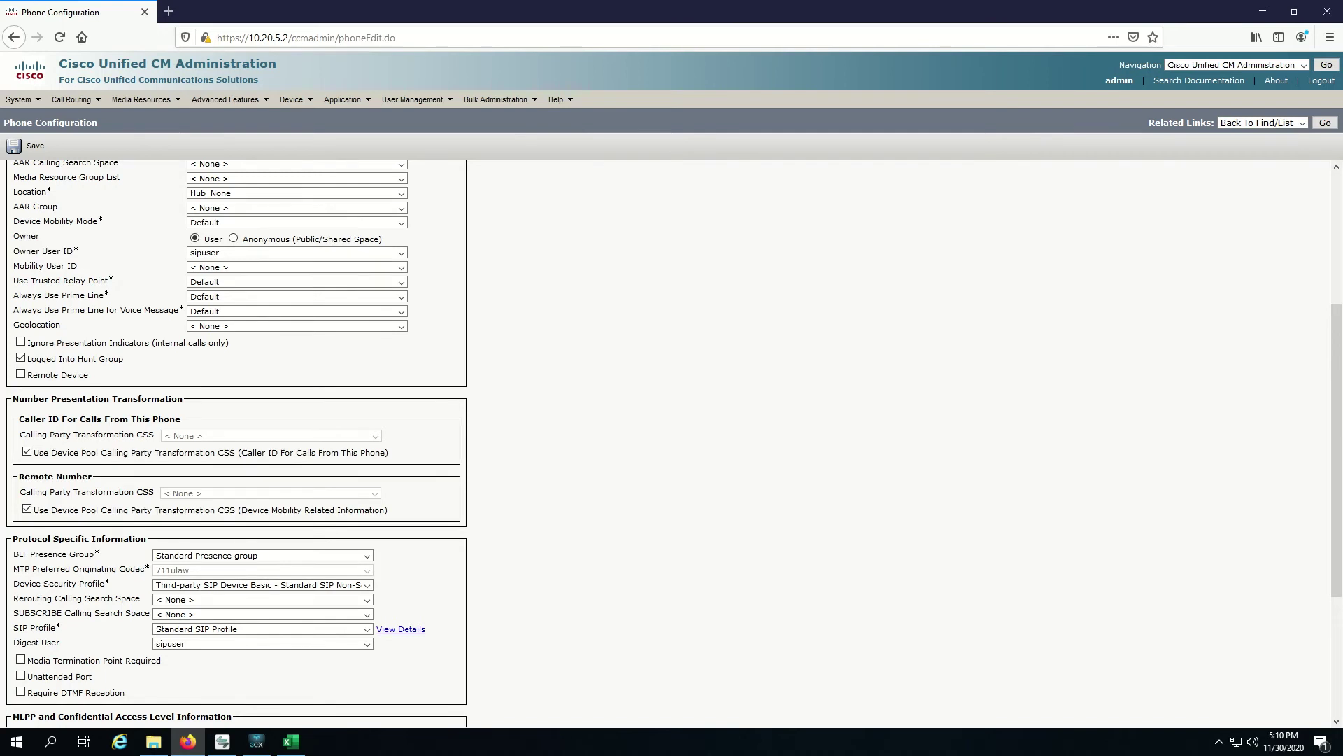
scroll(671, 441, "down", 3)
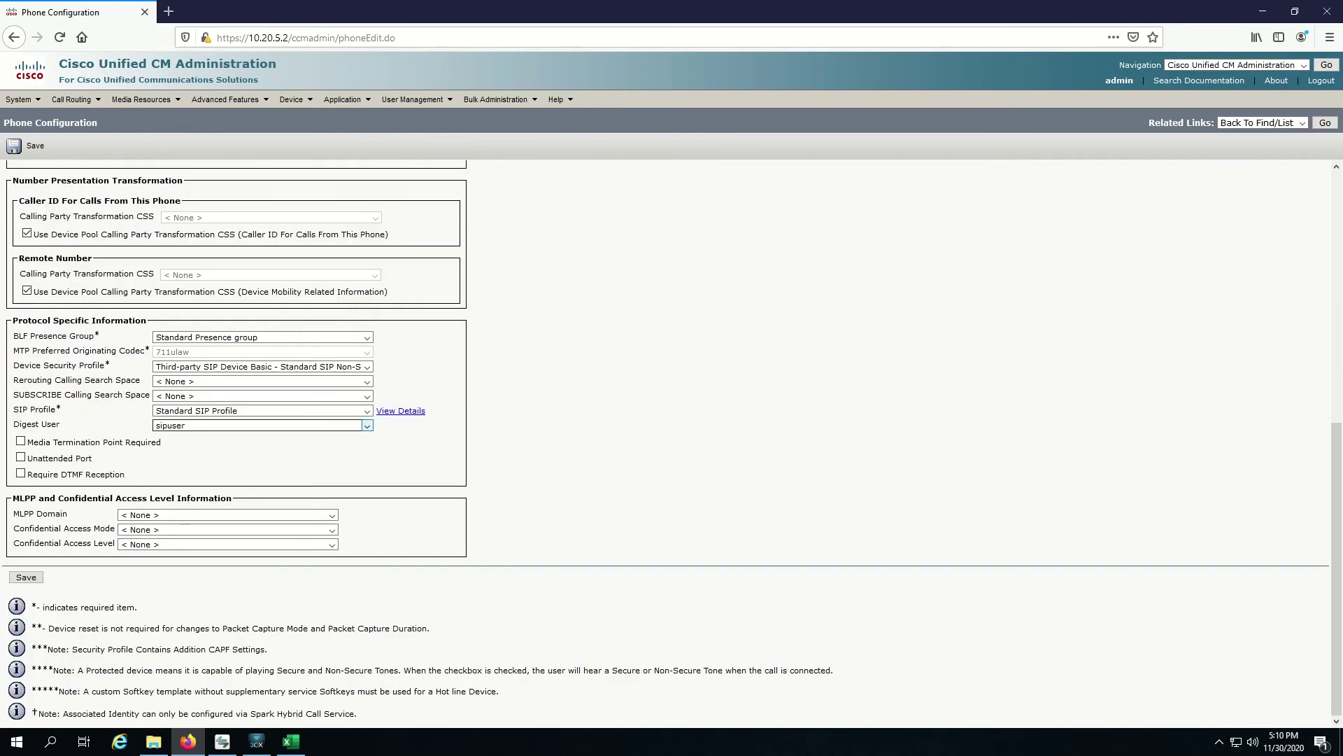
left_click(366, 425)
key("Return")
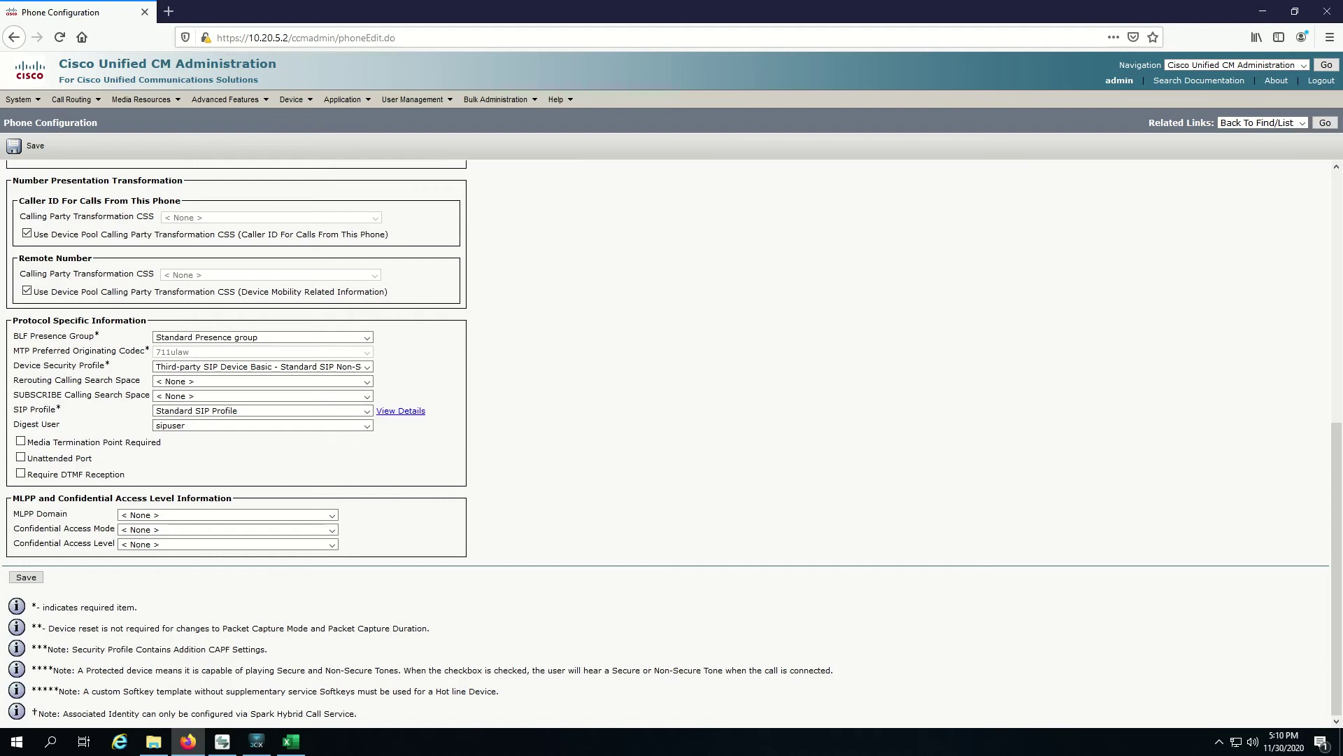
key("Tab")
key("Return")
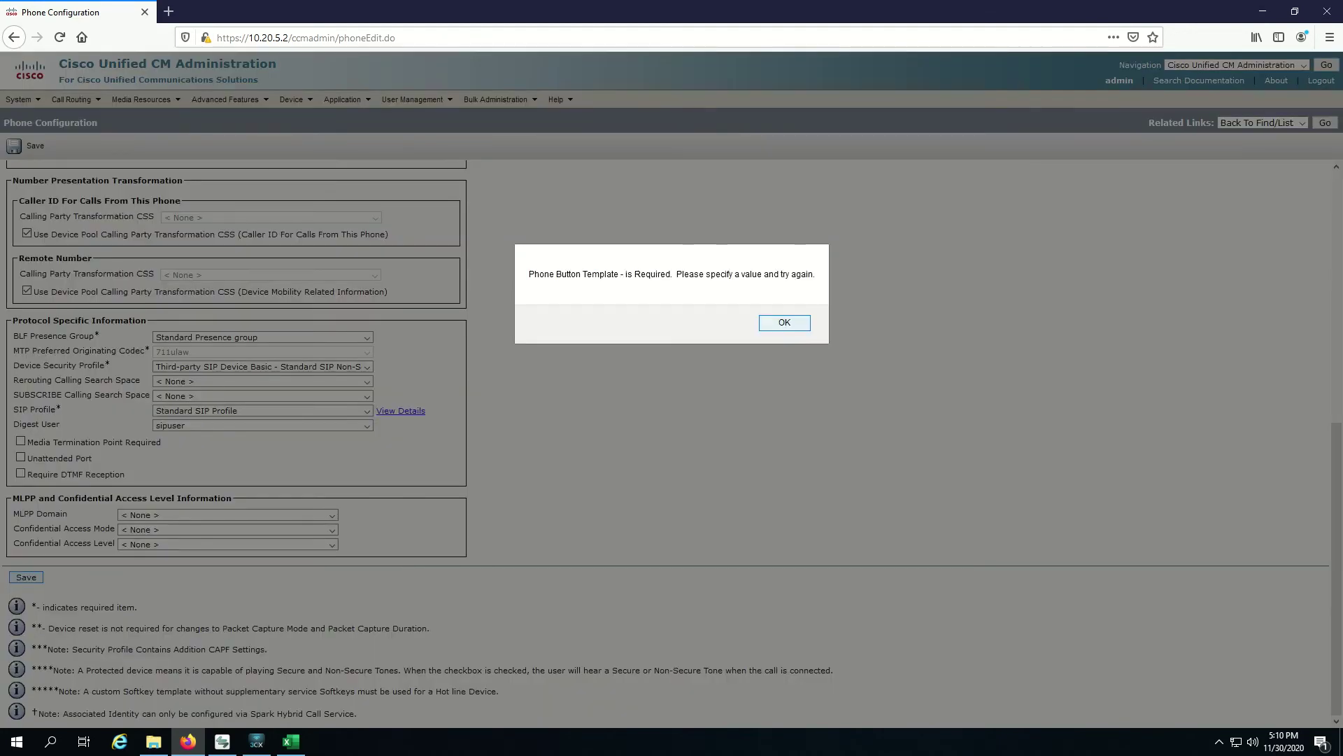
Step: Dismiss the alert, choose the Third-party SIP Device (Basic) button template, and save the phone
key("Return")
key("Tab")
key("Tab")
key("Tab")
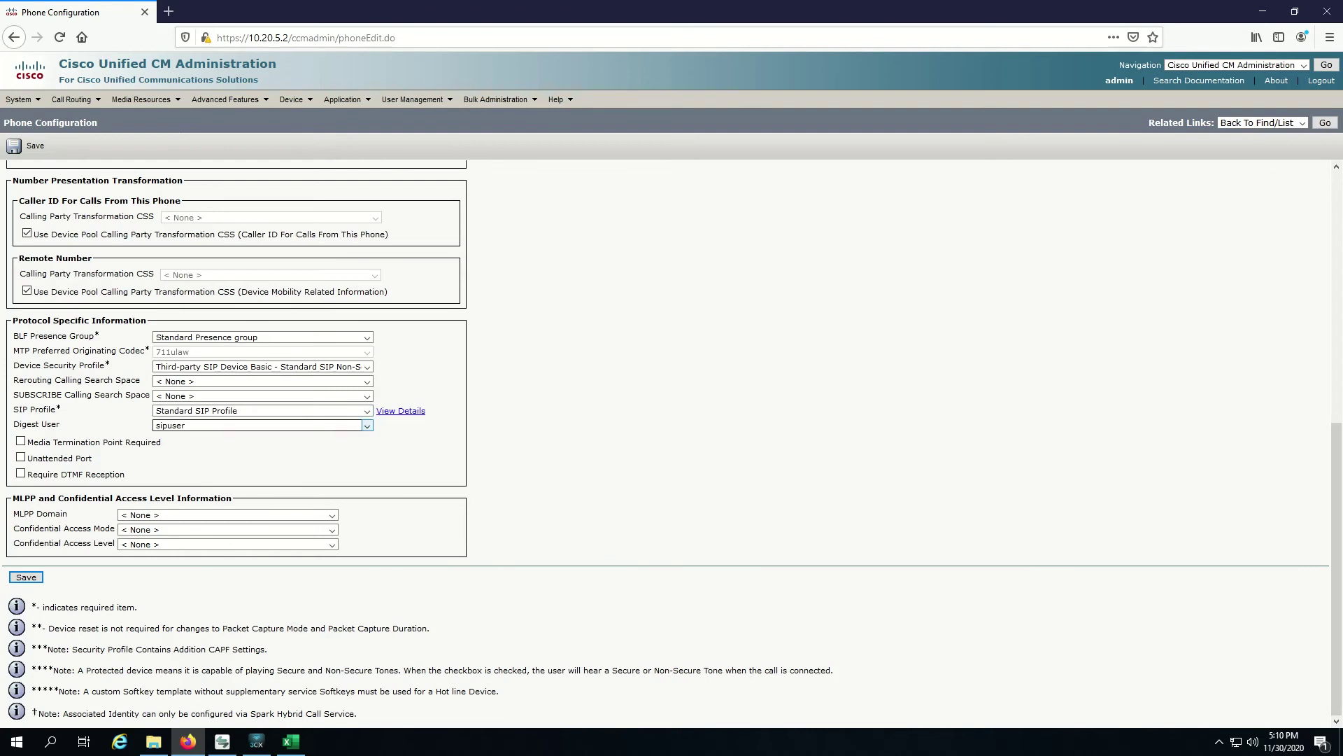
key("Tab")
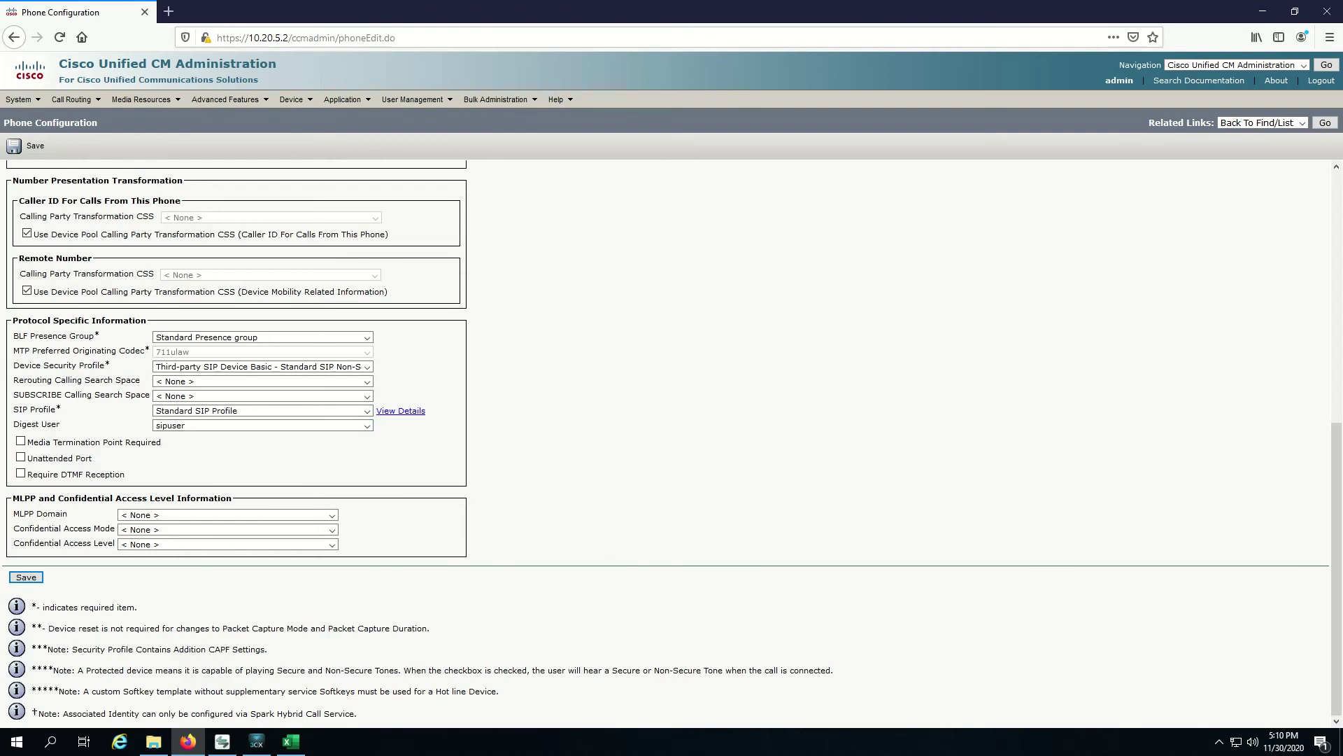
scroll(672, 448, "up", 6)
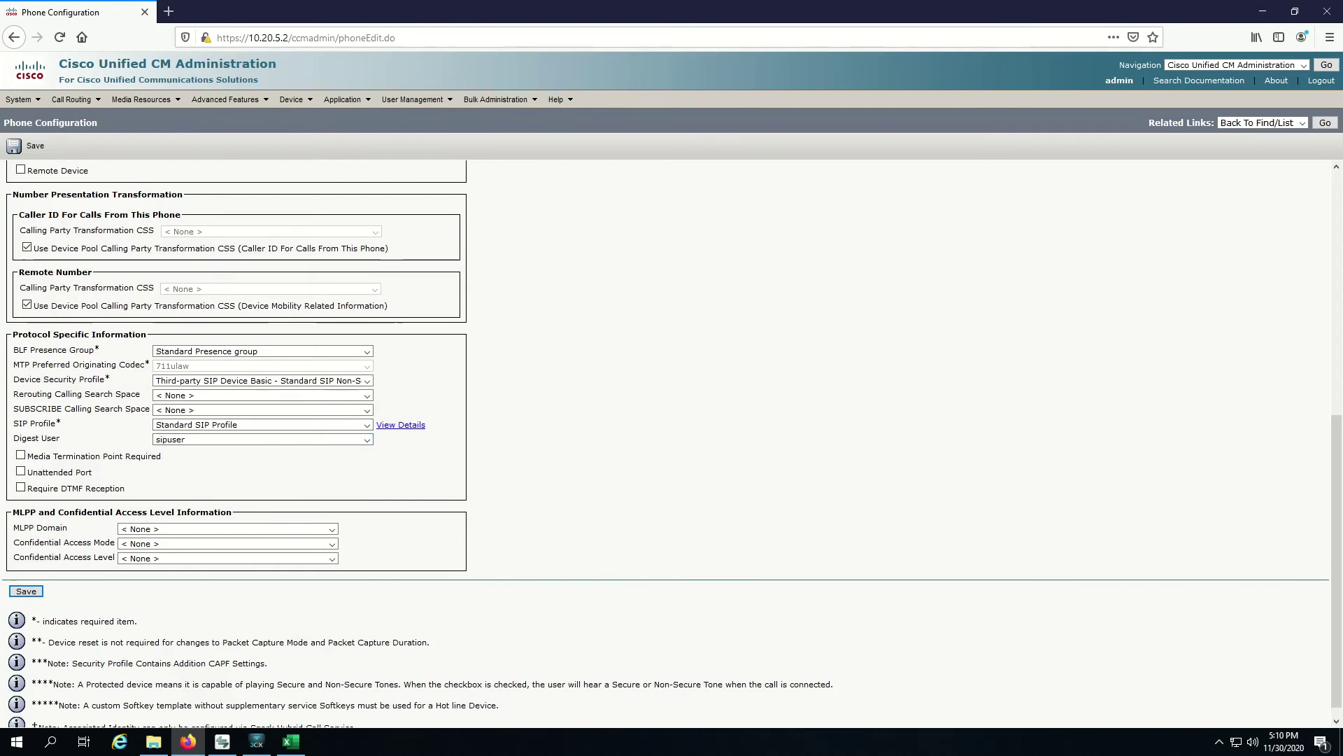
left_click(402, 422)
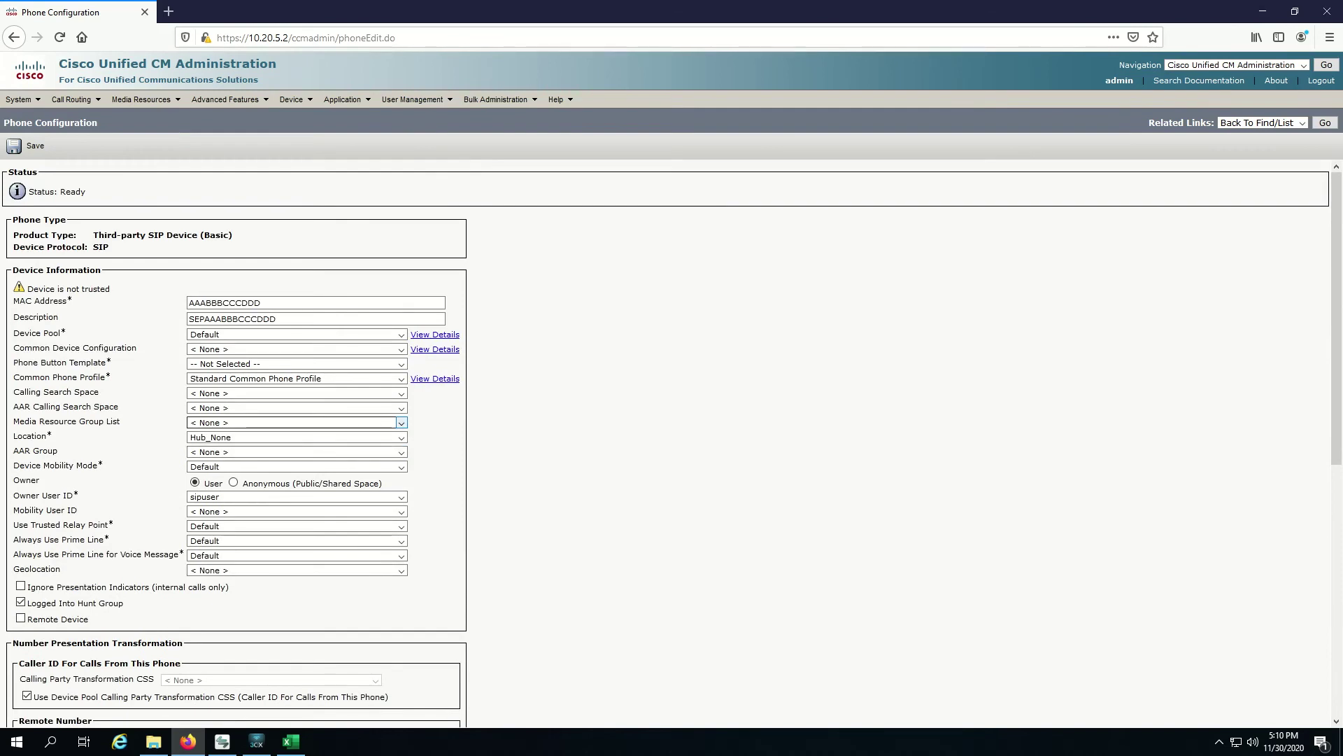
left_click(402, 349)
left_click(402, 349)
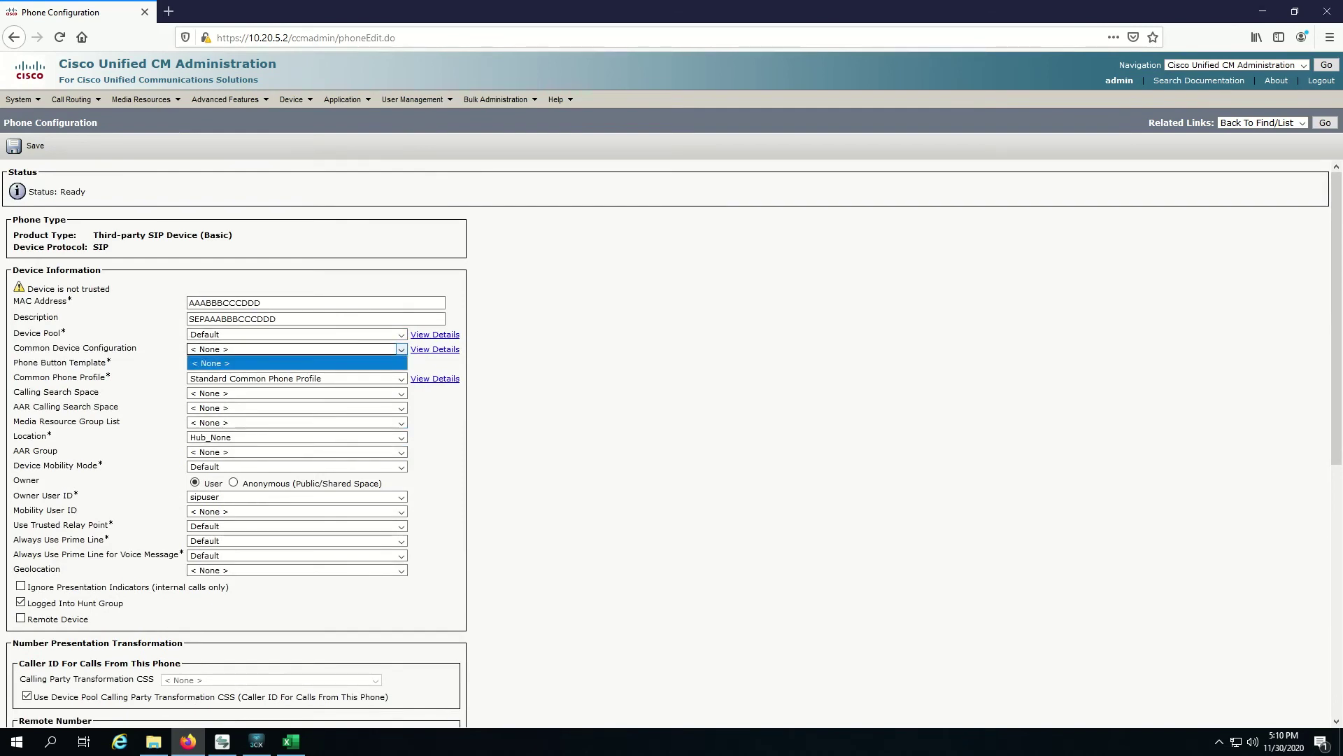
left_click(402, 363)
left_click(402, 364)
key("Down")
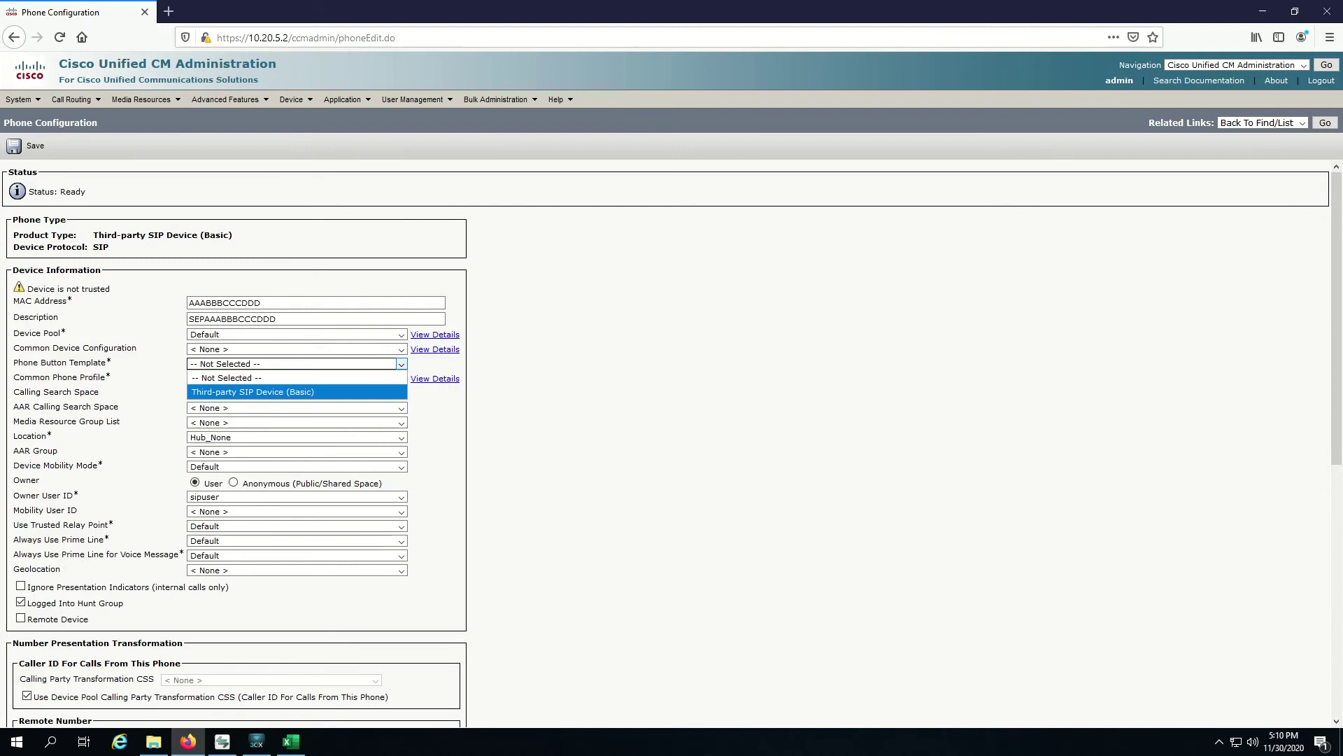
key("Return")
scroll(237, 420, "down", 6)
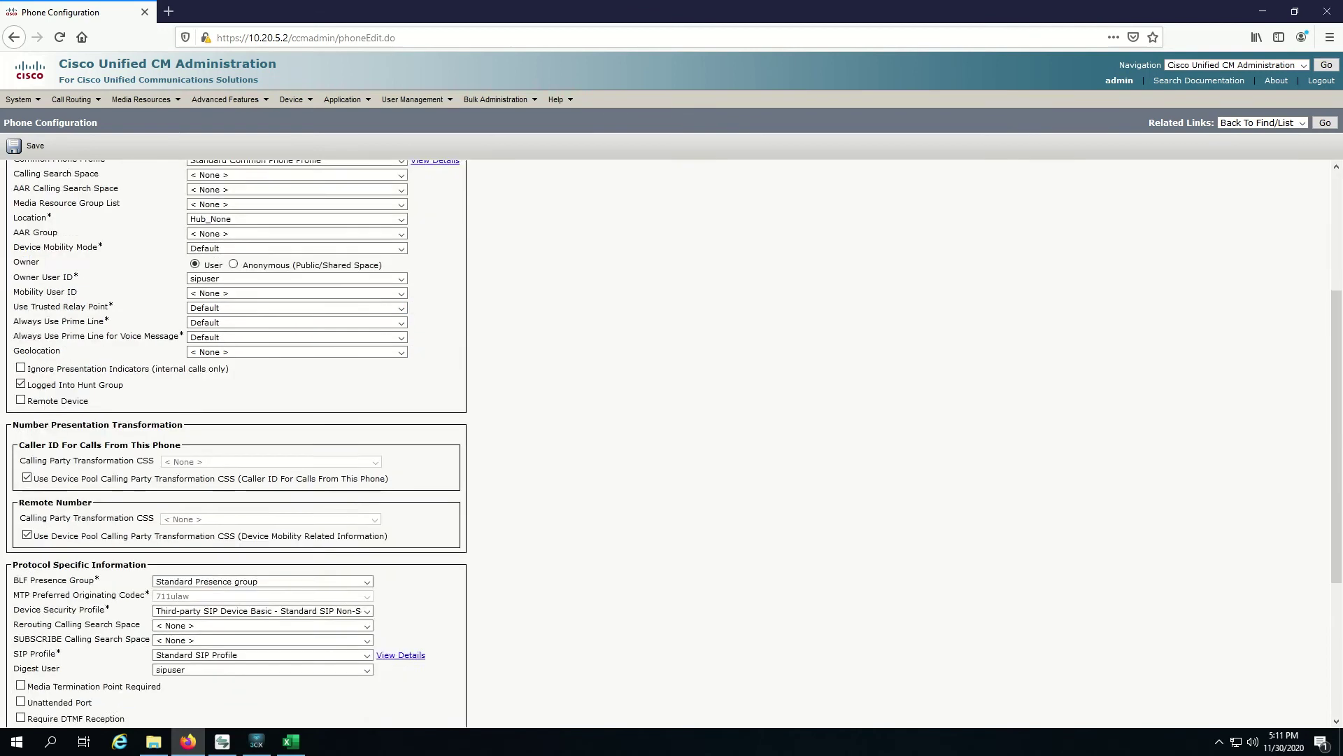
left_click(26, 577)
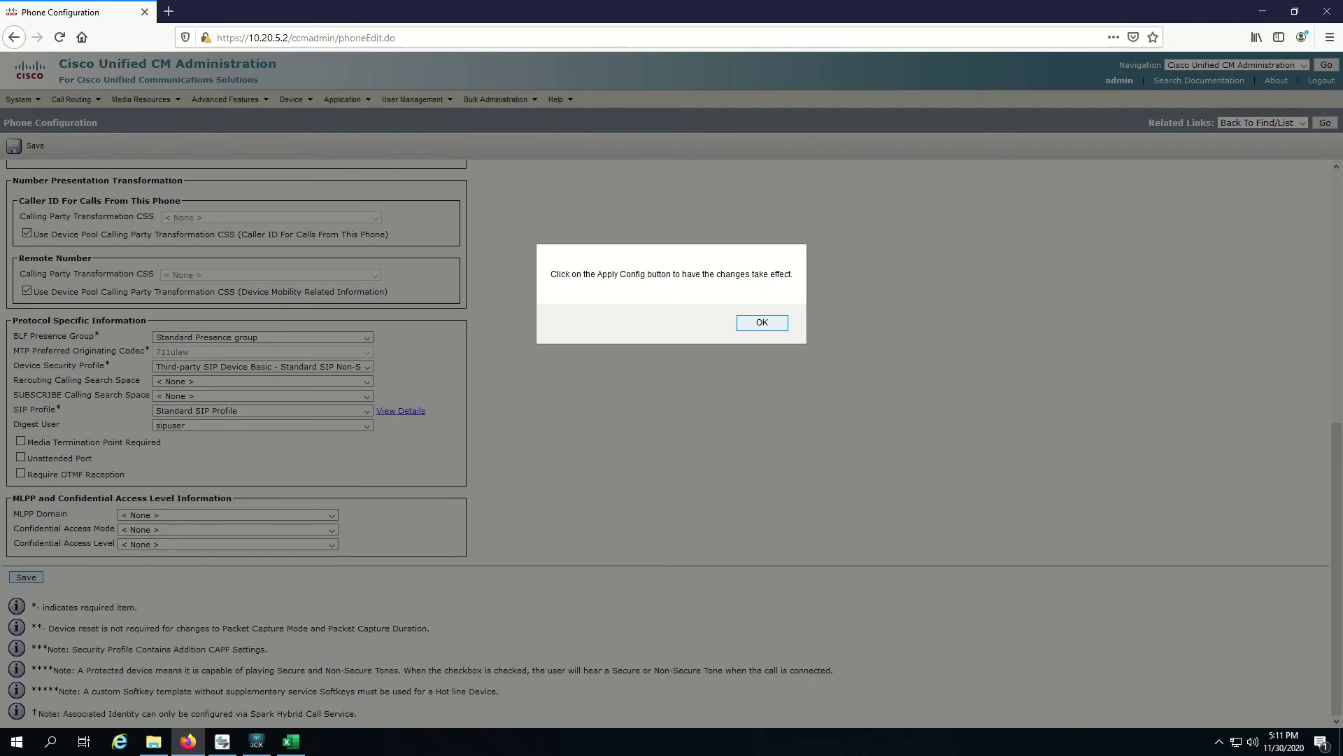
Step: Acknowledge the Apply Config notice to reach the line's Directory Number page
key("Return")
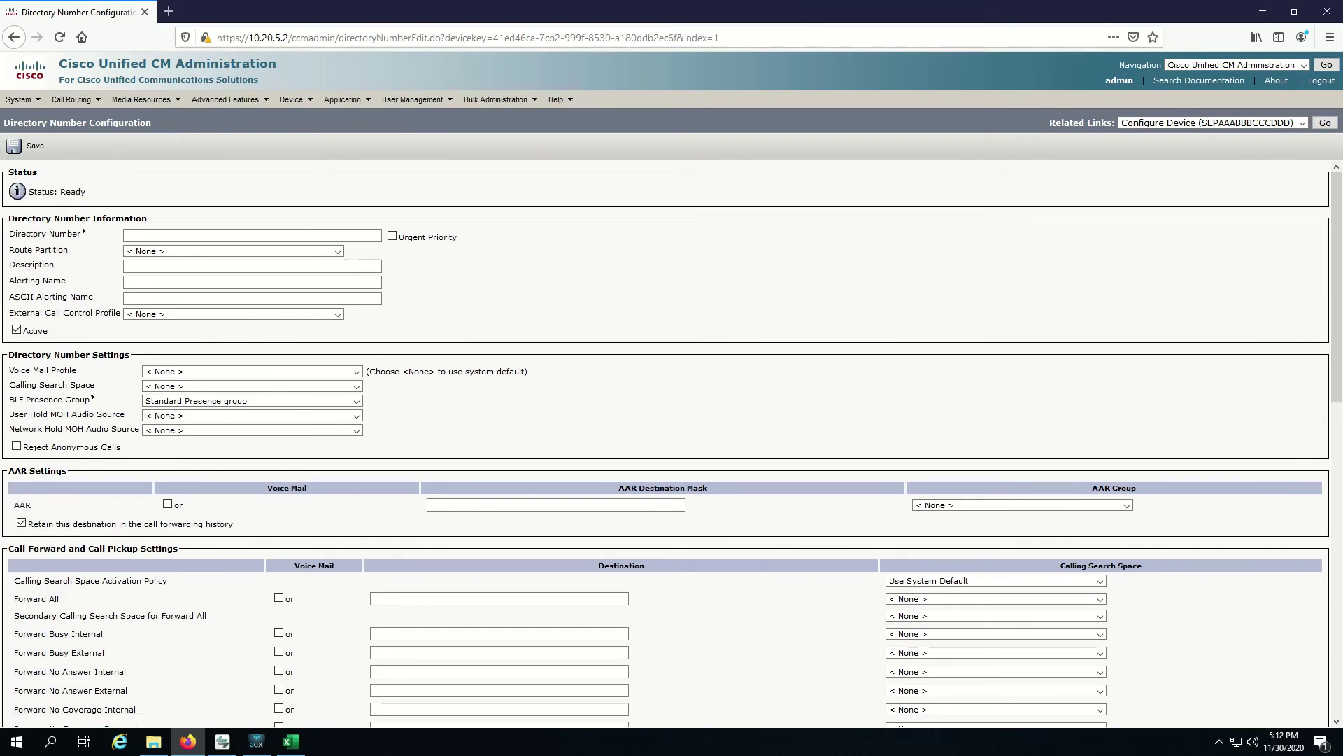
Step: Enter directory number 6000 and save it as the phone's line
type("6000")
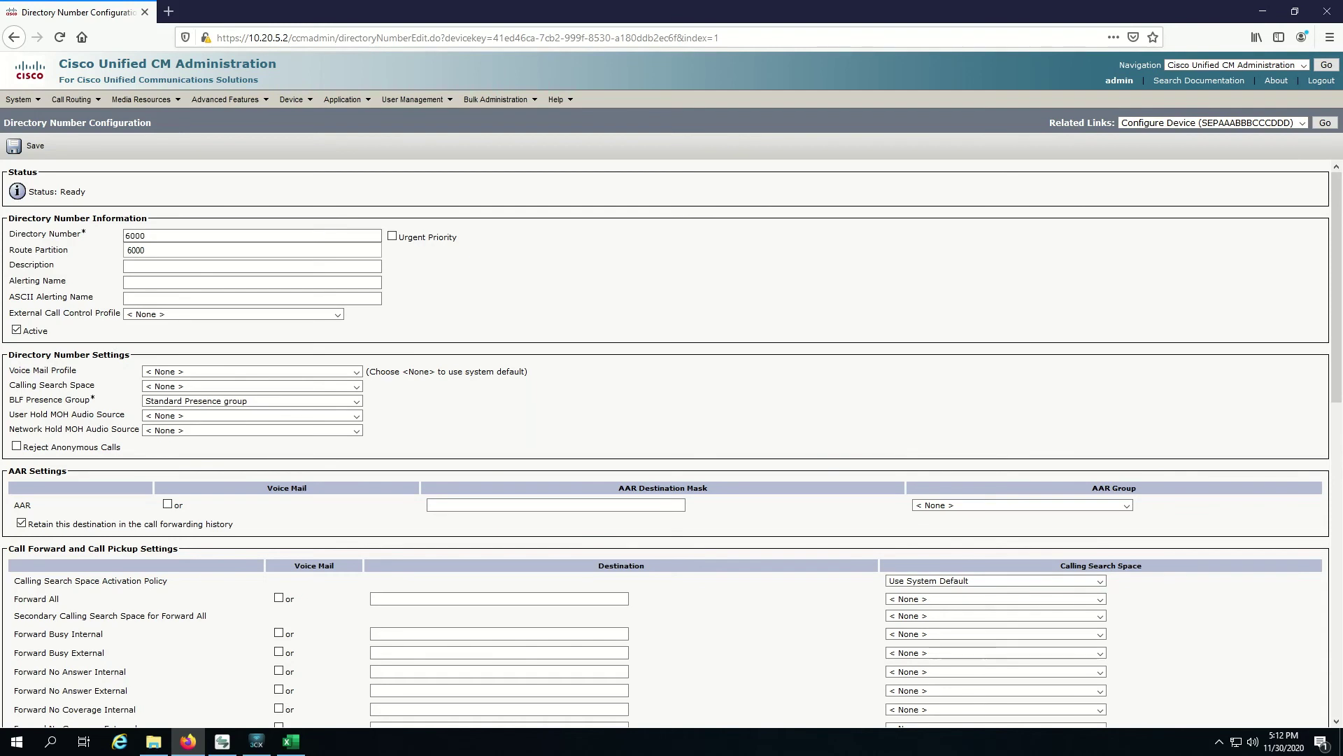
key("Tab")
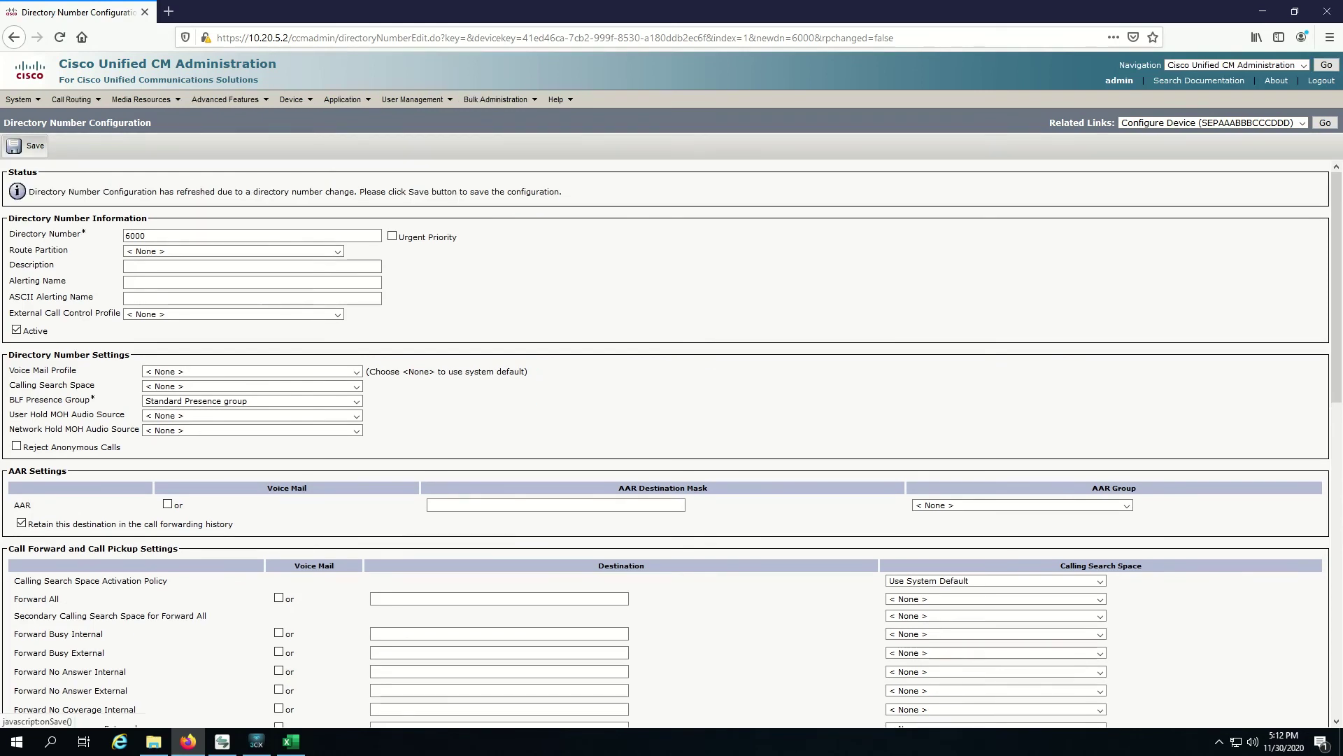
left_click(15, 148)
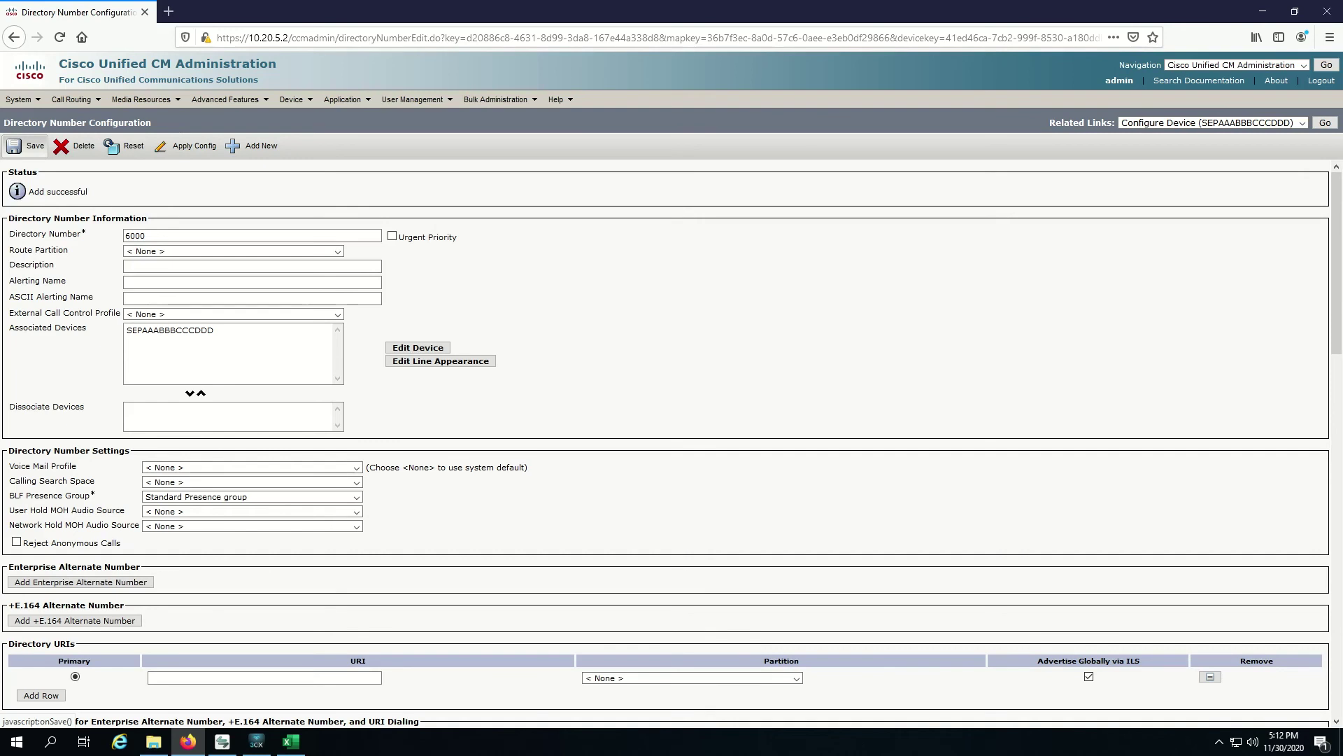
Step: Return to the phone's configuration and check that Digest User shows sipuser
left_click(28, 146)
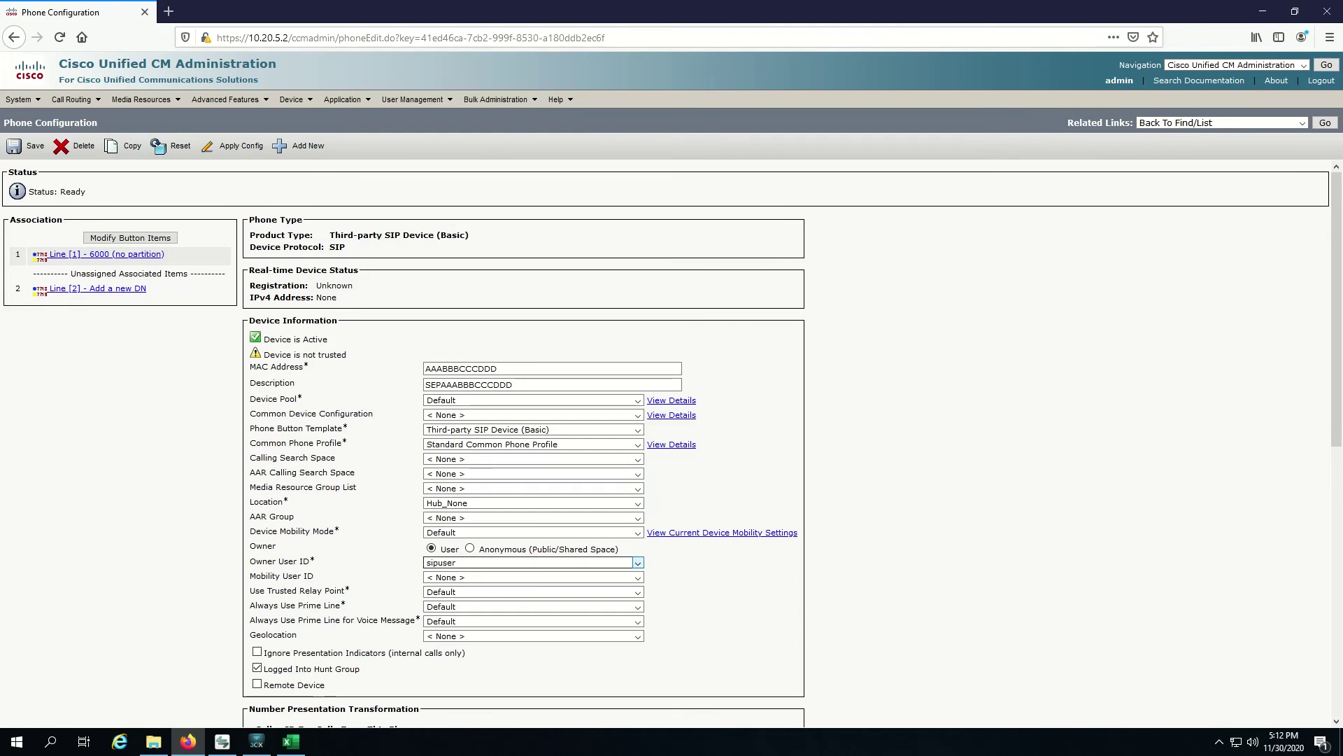
scroll(532, 419, "down", 3)
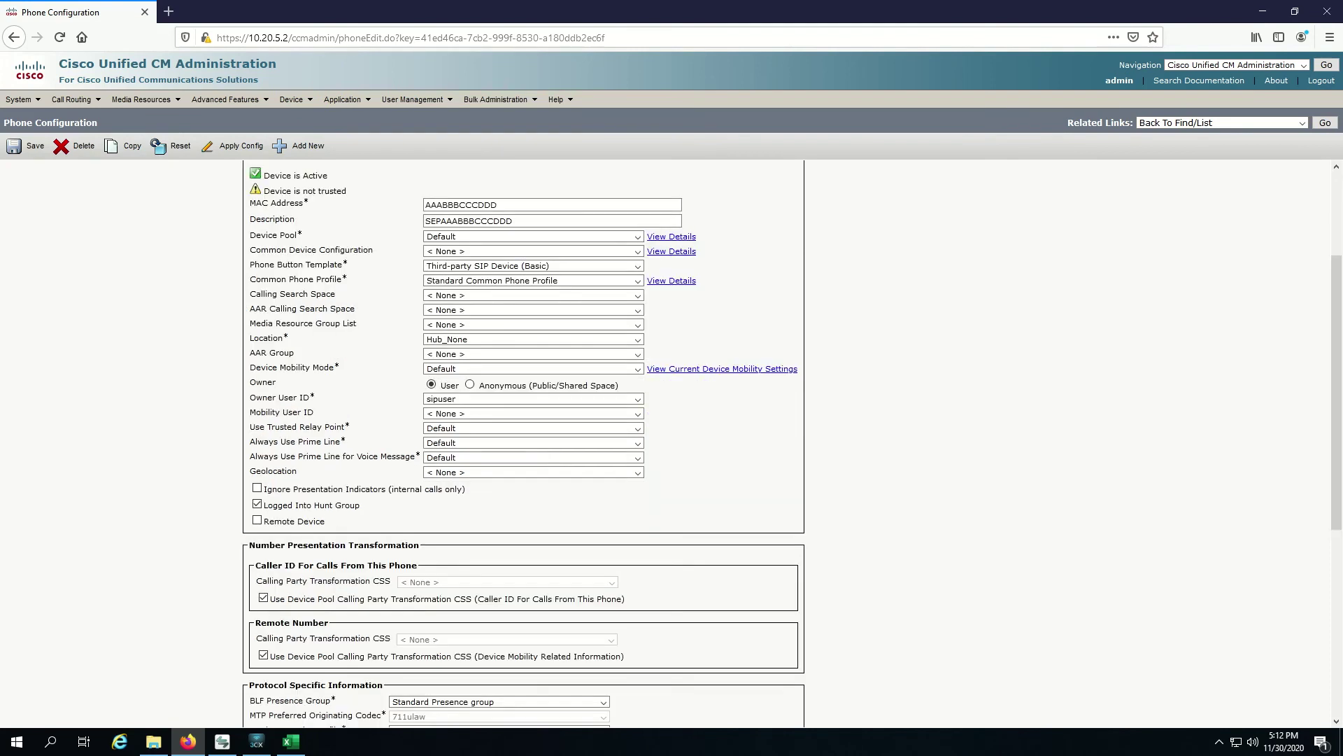
scroll(531, 420, "down", 7)
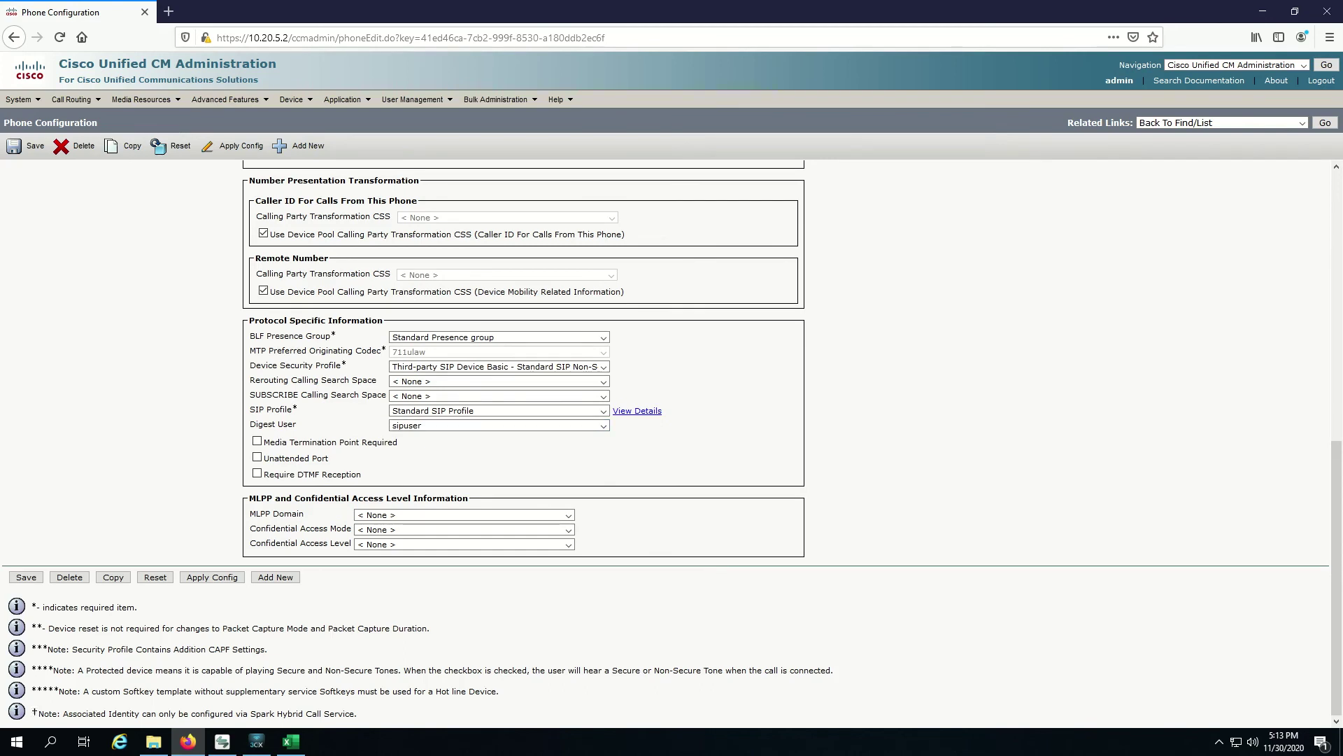
left_click_drag(249, 424, 297, 424)
left_click(498, 426)
Step: Delete the old 5000 account from 3CXPhone's profile list
left_click(256, 741)
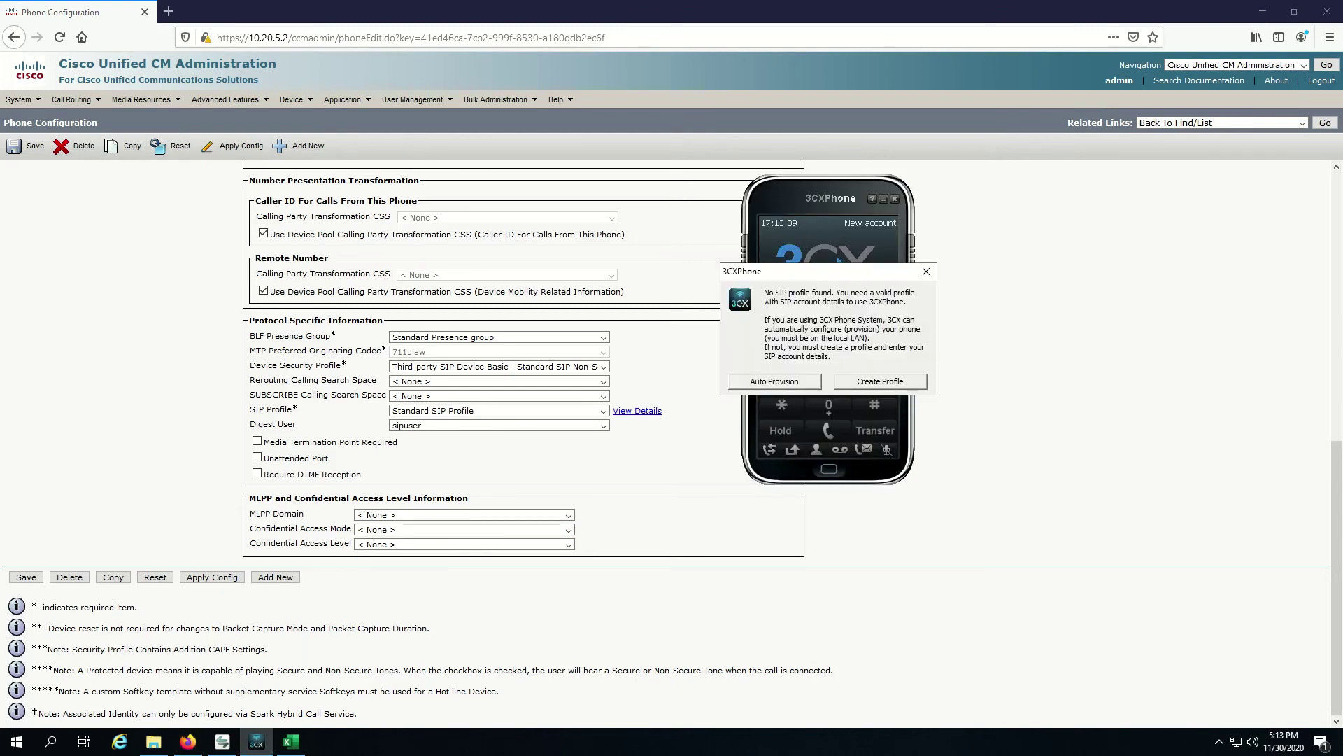
left_click(880, 382)
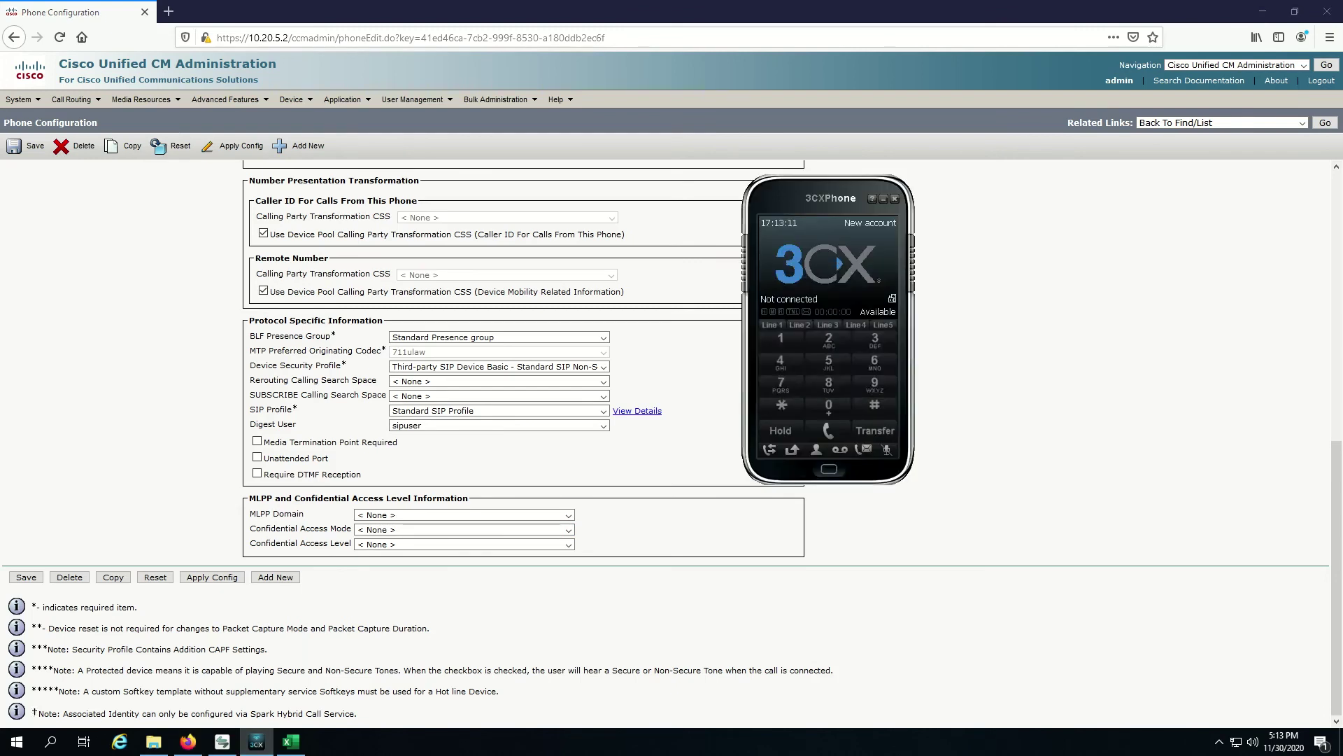
key("Delete")
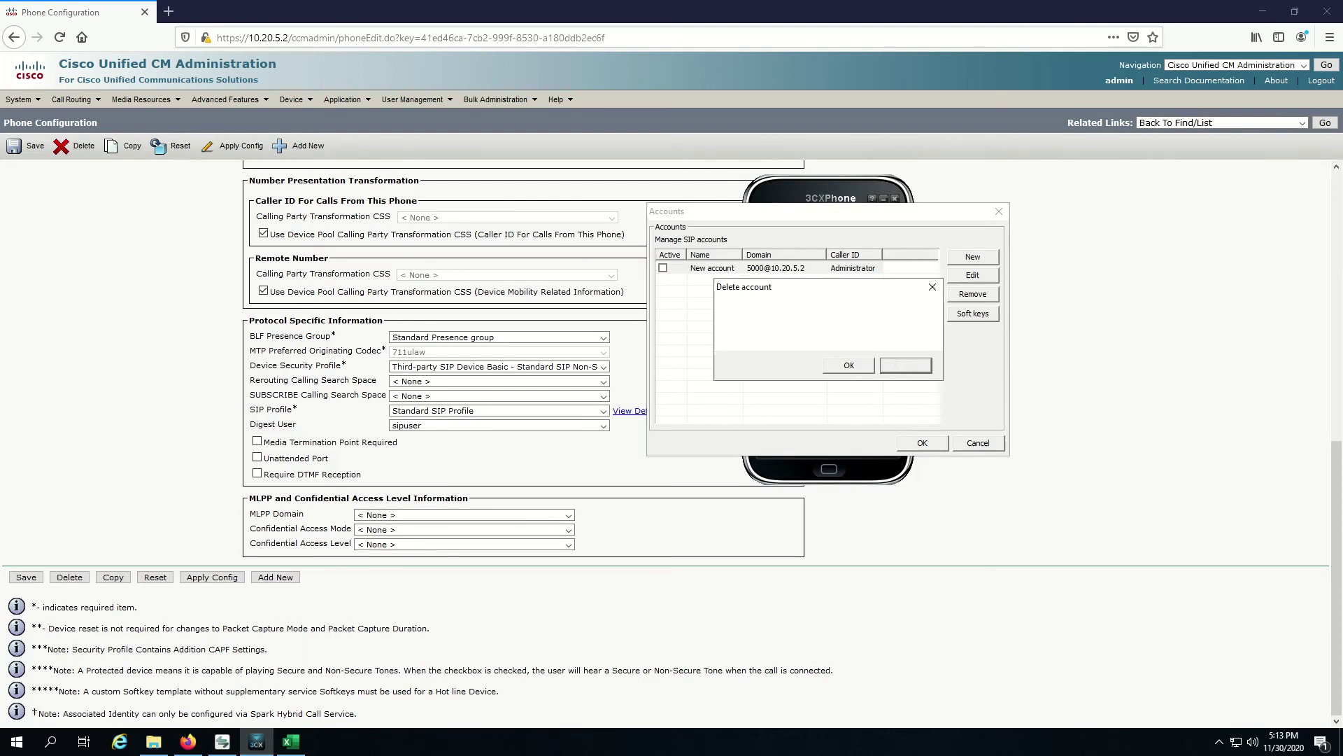
key("Return")
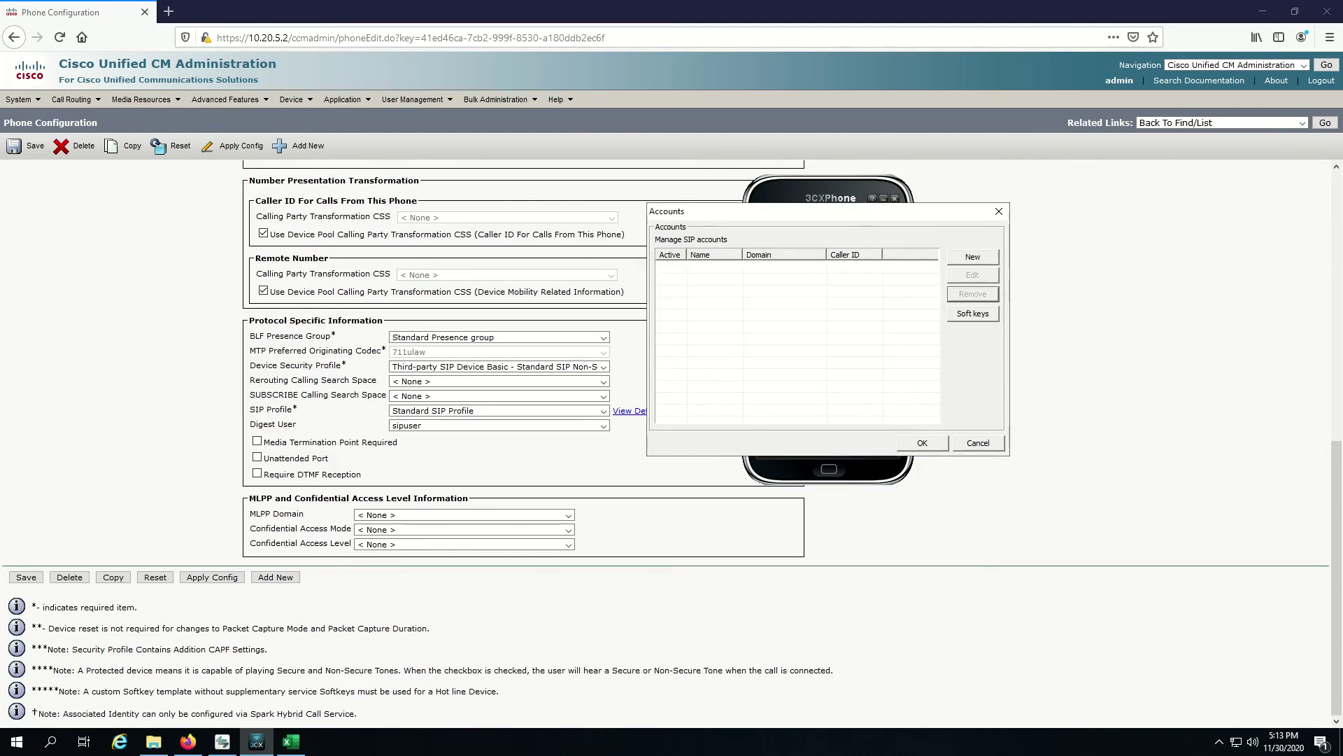
Step: Add and save a SIP account: extension 6000, ID sipuser, its password, server 10.20.5.2
key("Insert")
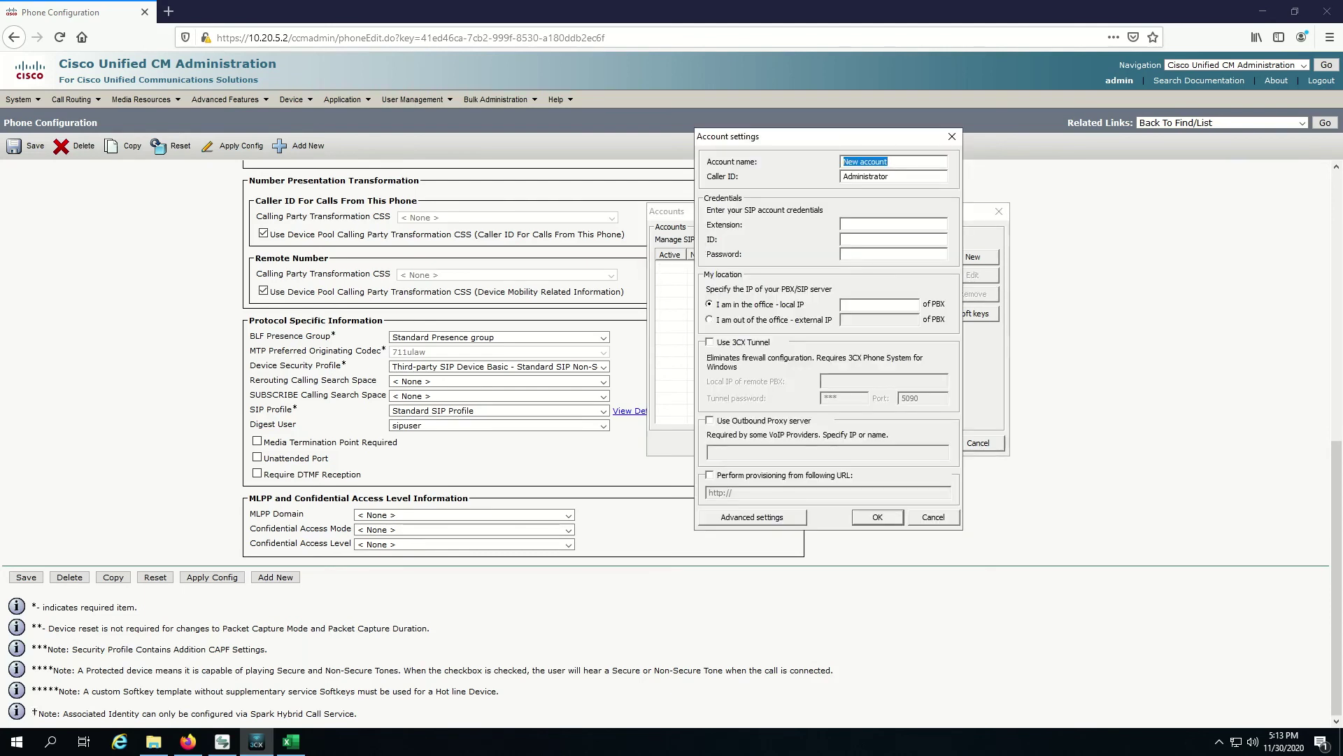
left_click(894, 224)
type("60sipuser")
key("Tab")
type("*********")
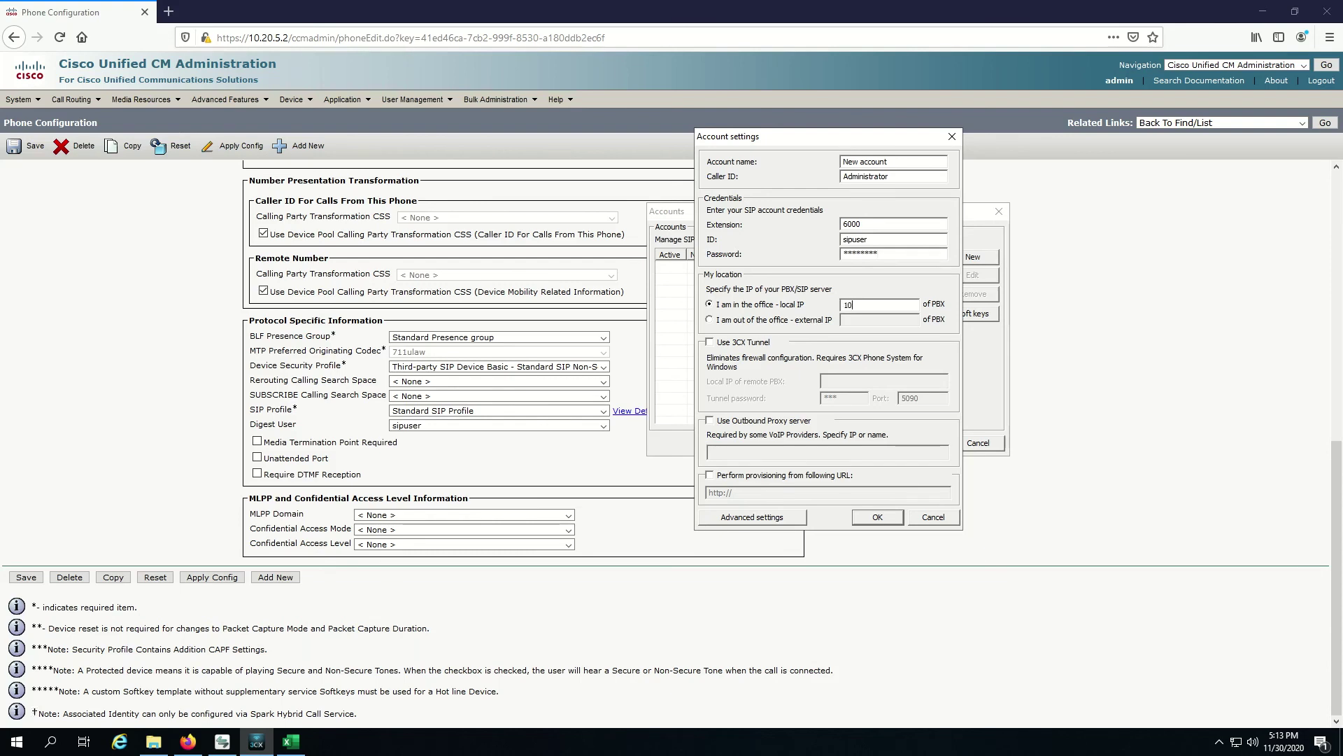
type("10.20.5.2")
key("Tab")
key("Return")
key("Tab")
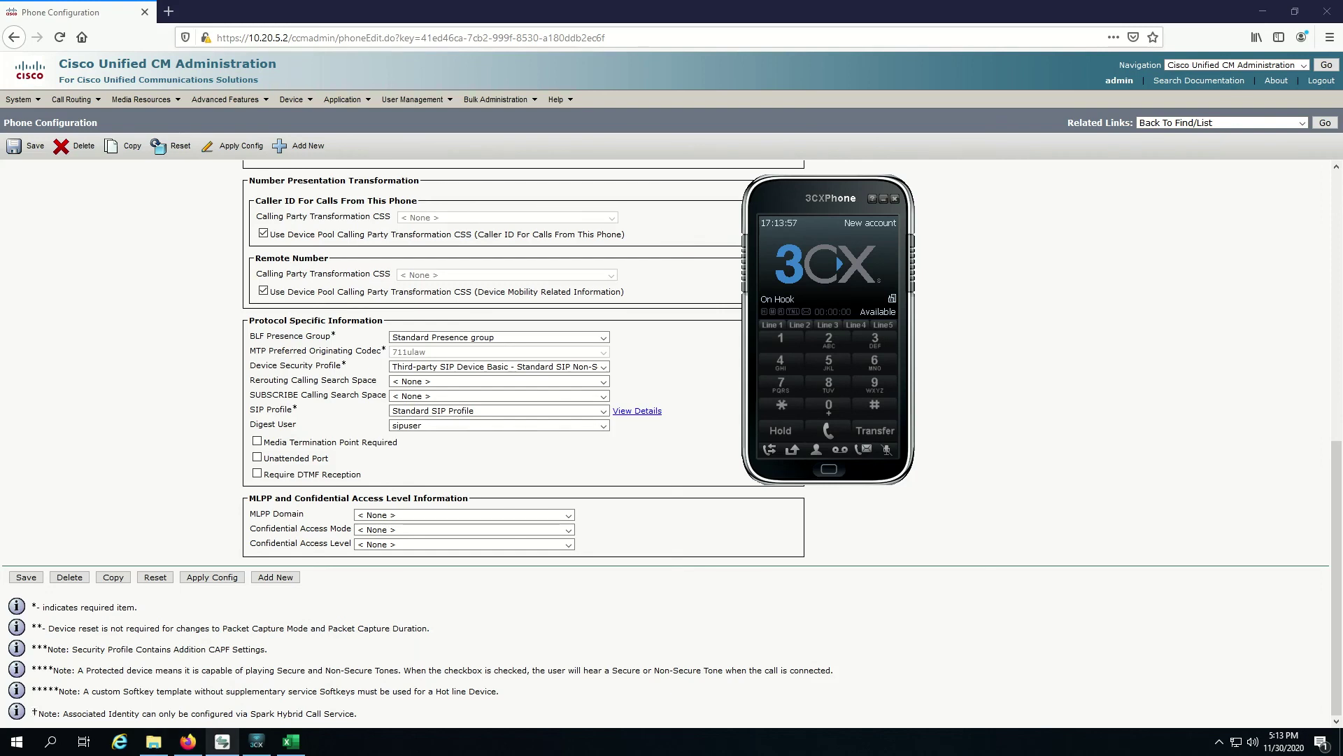
Step: Dial 6000 from Cisco IP Communicator, then call 2000 from 3CXPhone and answer on the IP phone
left_click(222, 742)
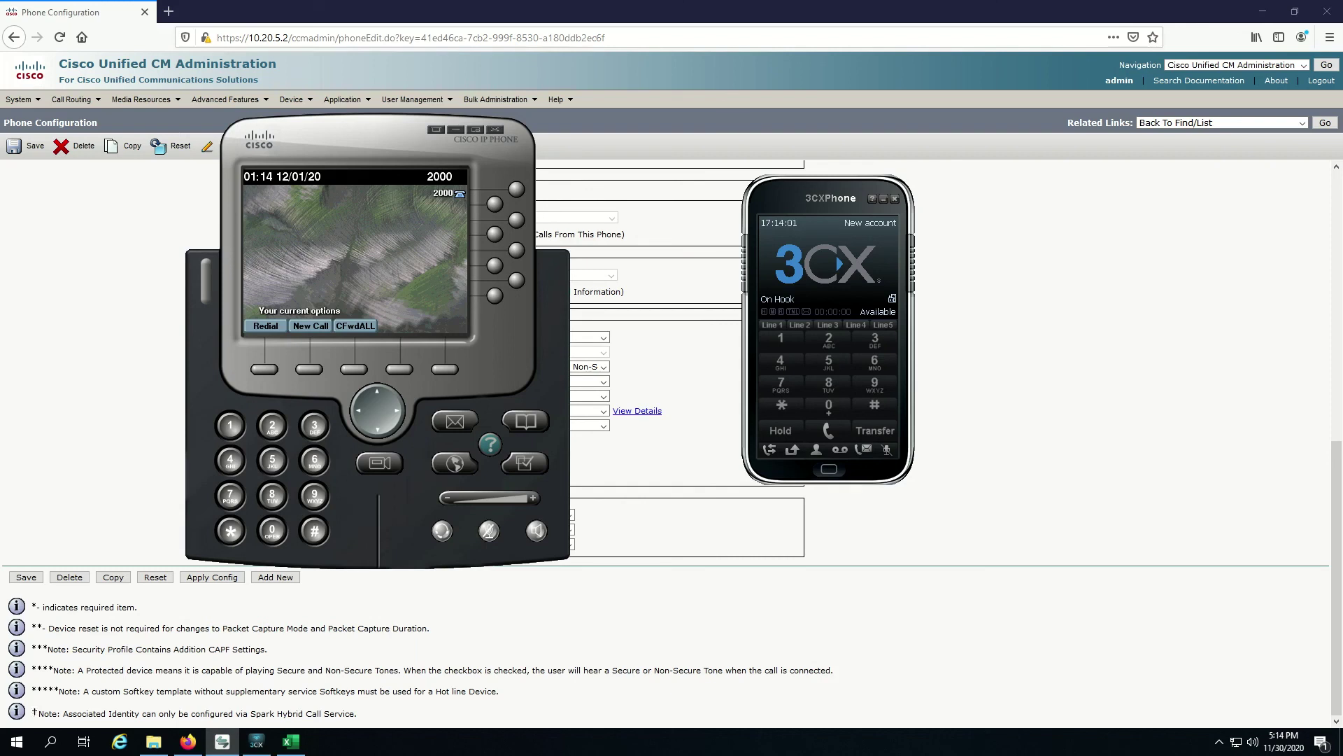
type("6000")
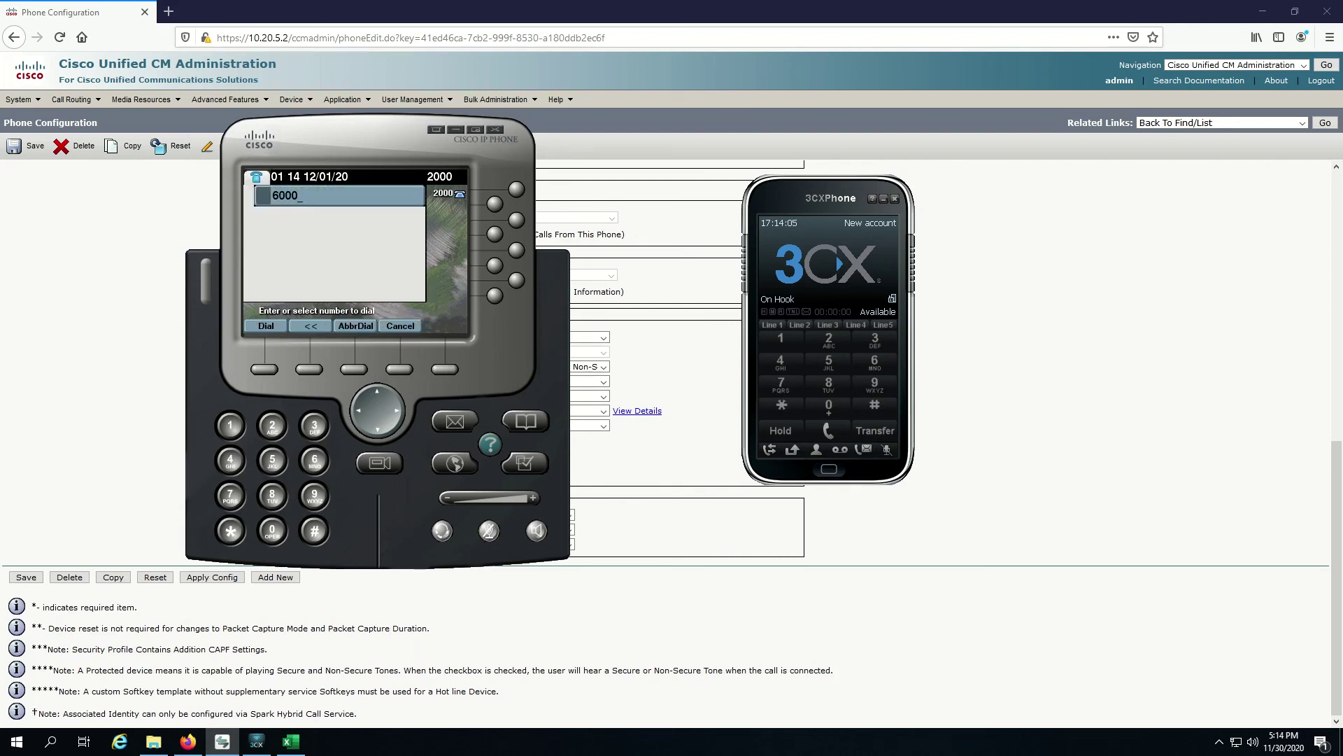
key("Return")
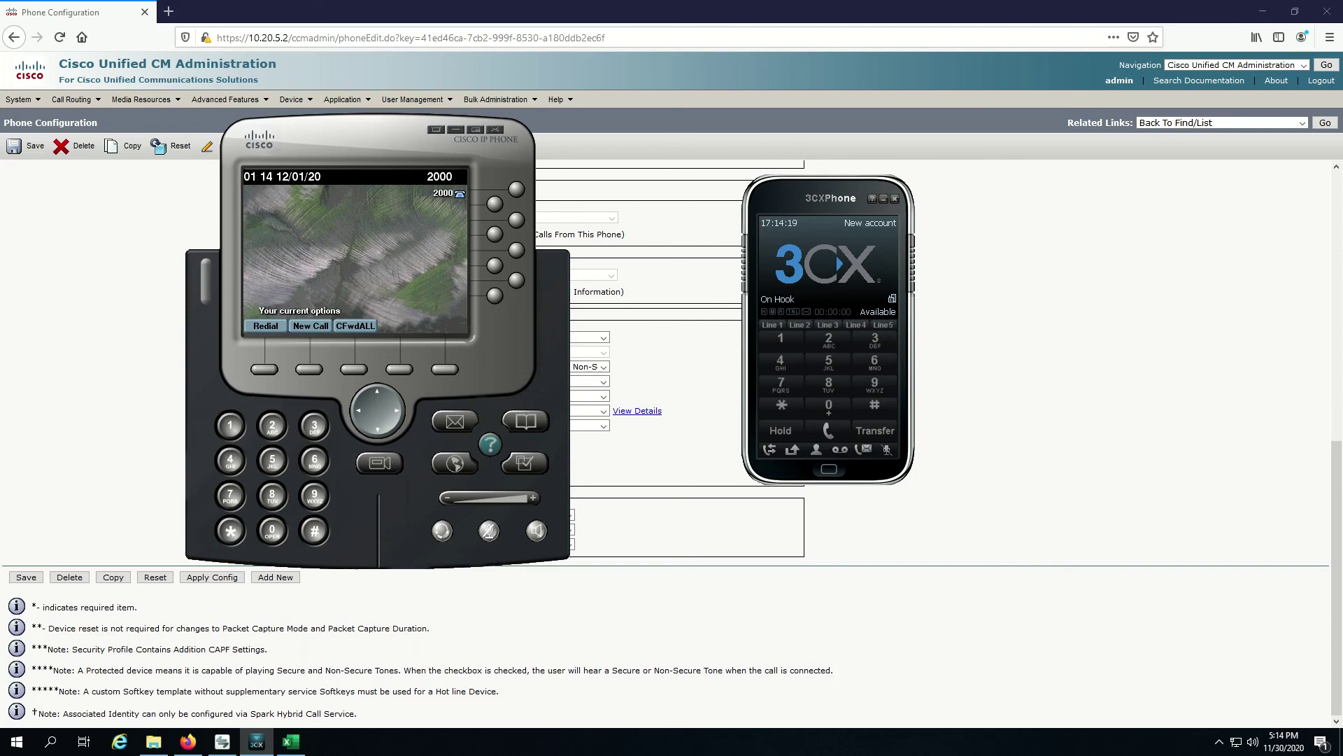
key("Return")
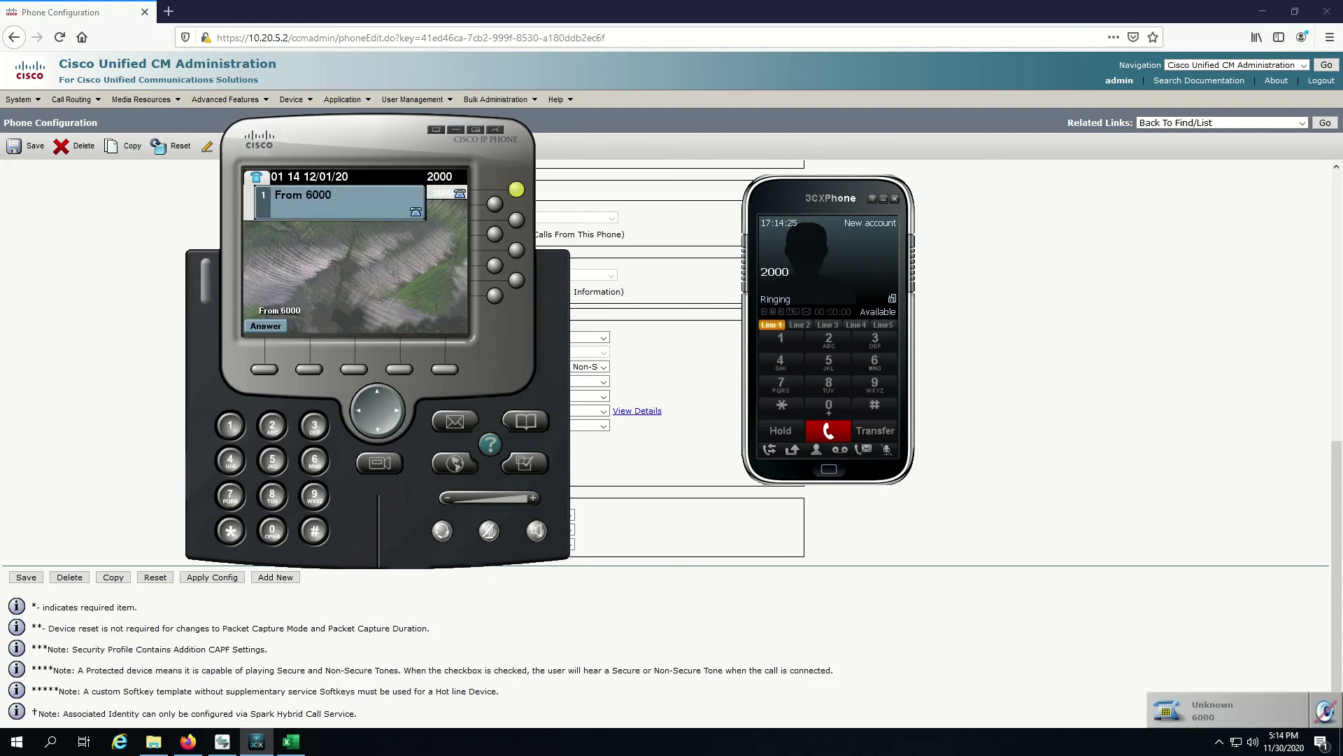
left_click(266, 326)
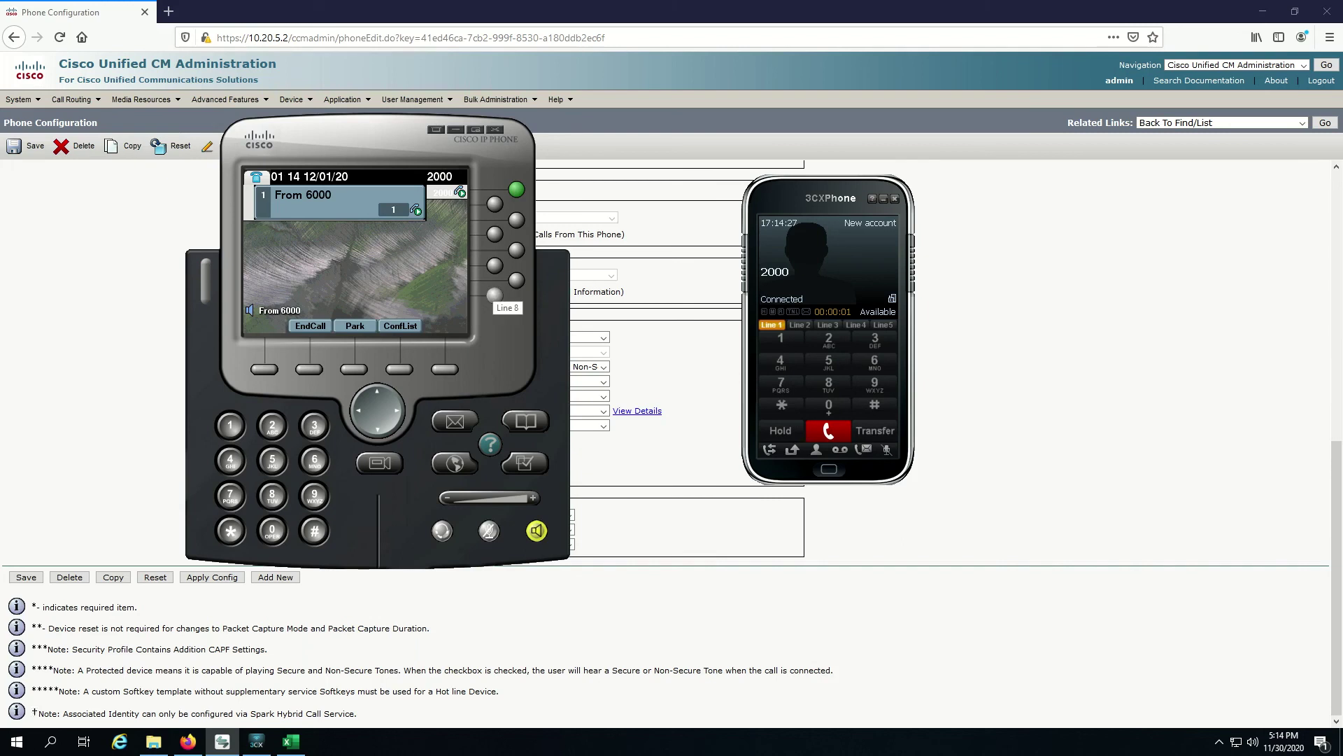